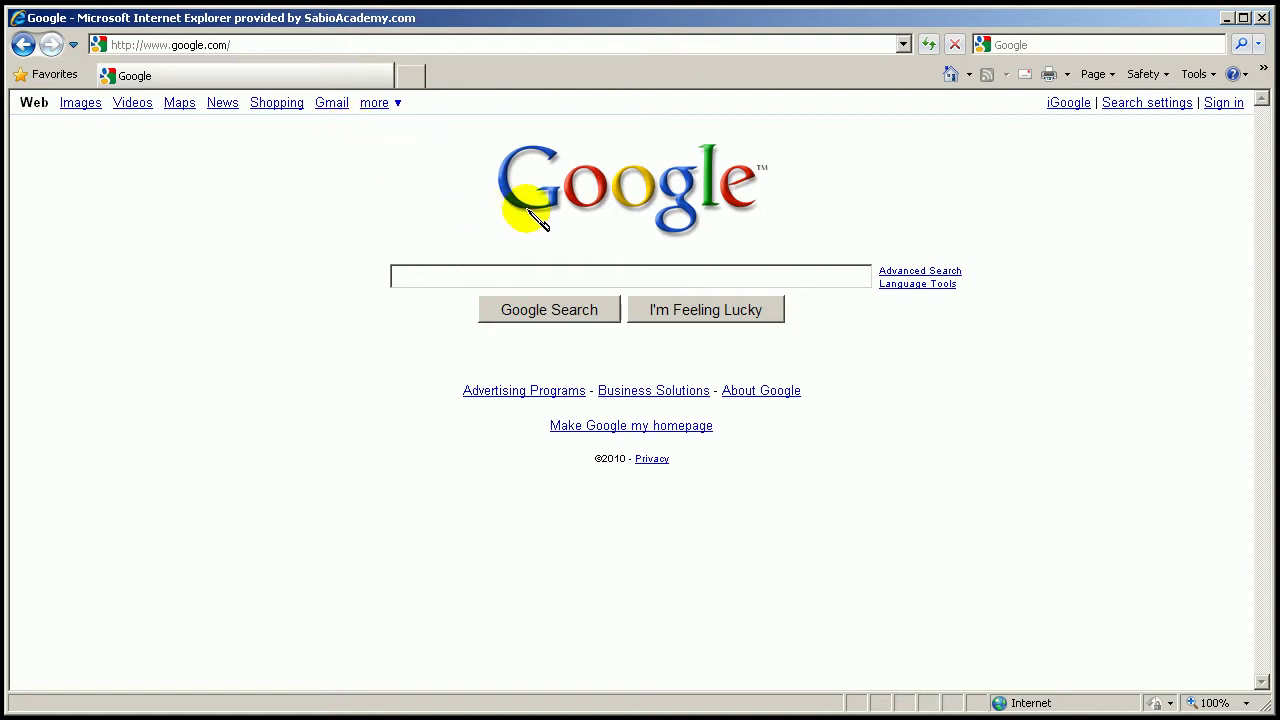
Briefly open and close the more services list, then go to the Google Account sign-in page
click(382, 106)
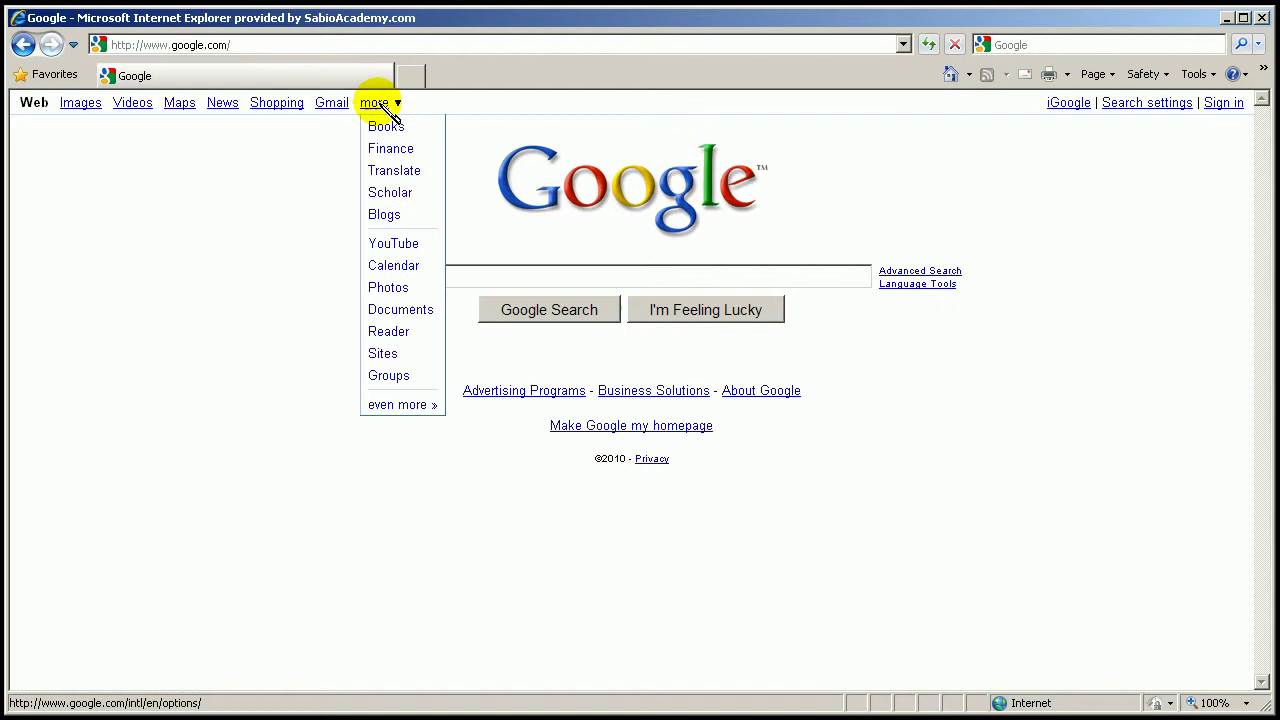
click(280, 178)
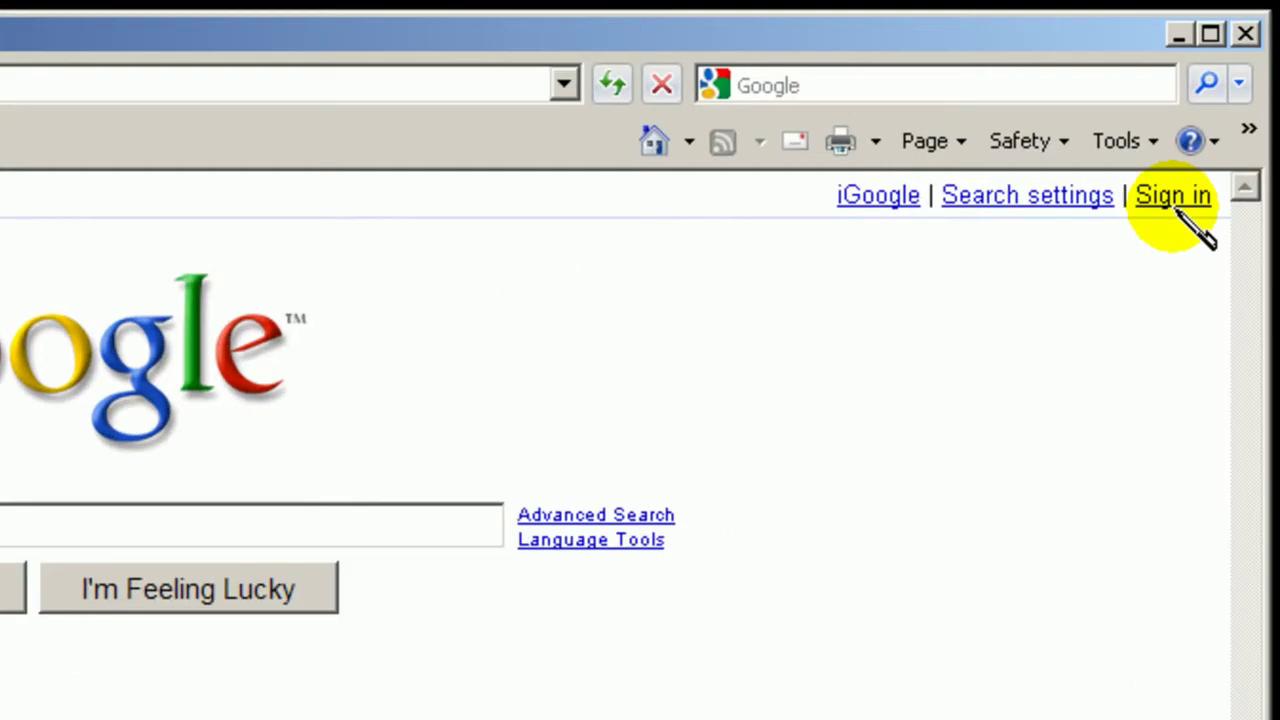
click(1178, 210)
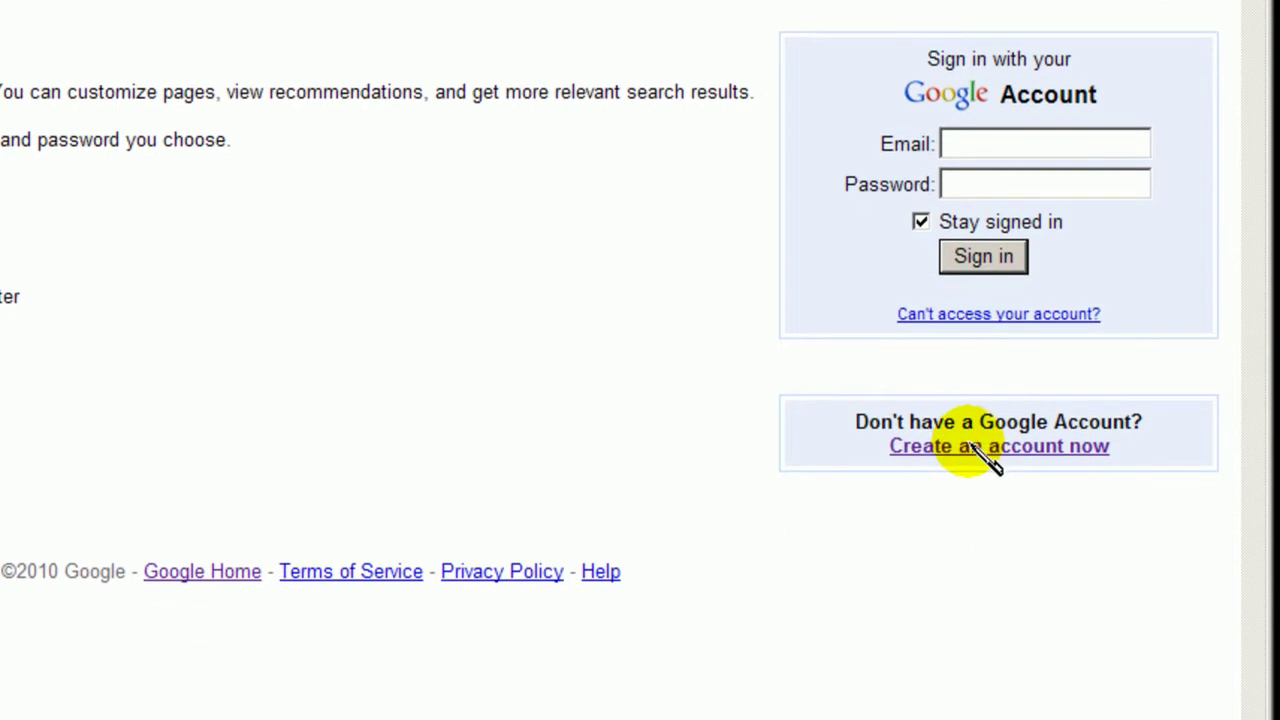
Open Create an Account and enter the current email address and a new password
click(983, 448)
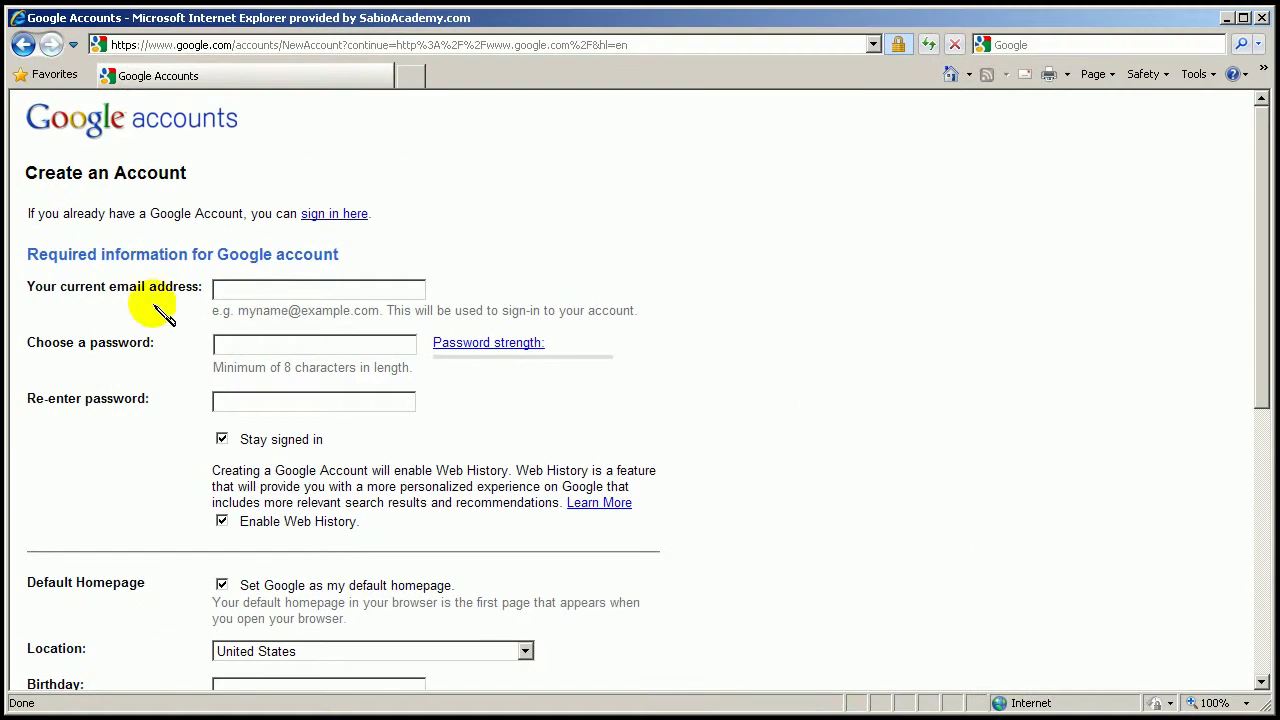
click(265, 290)
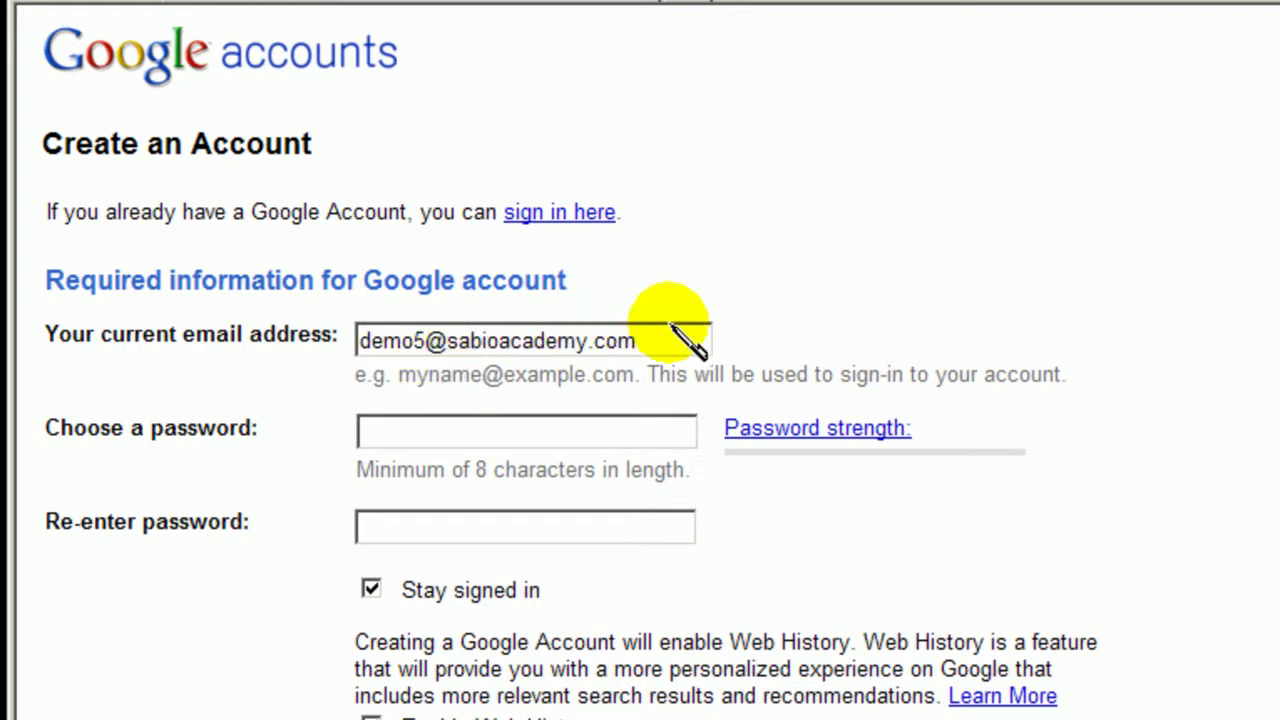
click(378, 430)
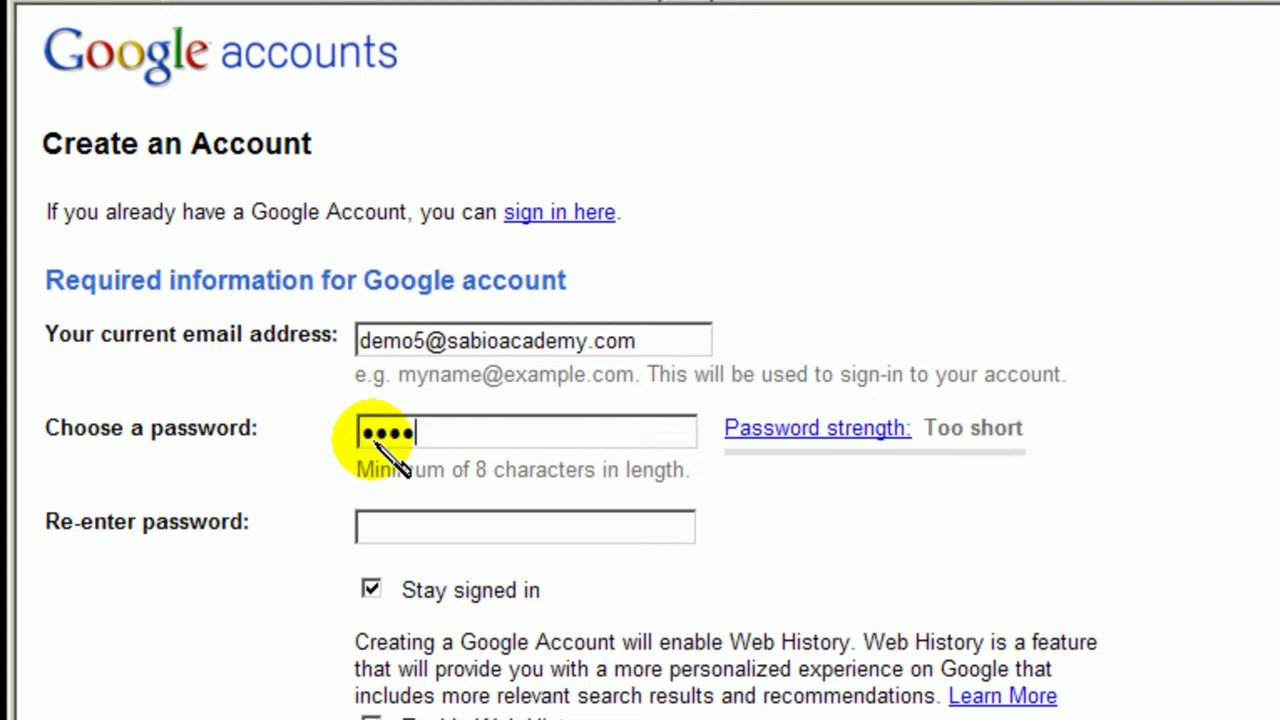
text(•••••••••)
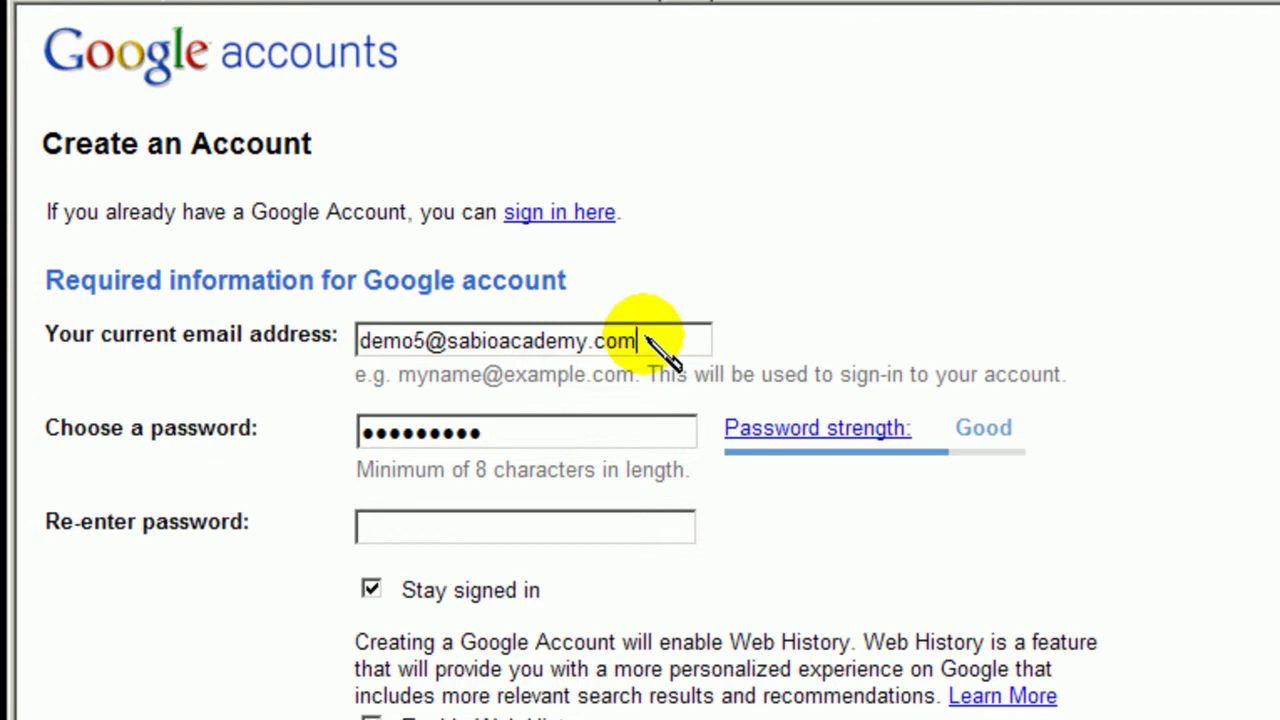
Correct the email domain and password entries, then re-enter the password to confirm it
drag(660, 342, 426, 340)
click(468, 344)
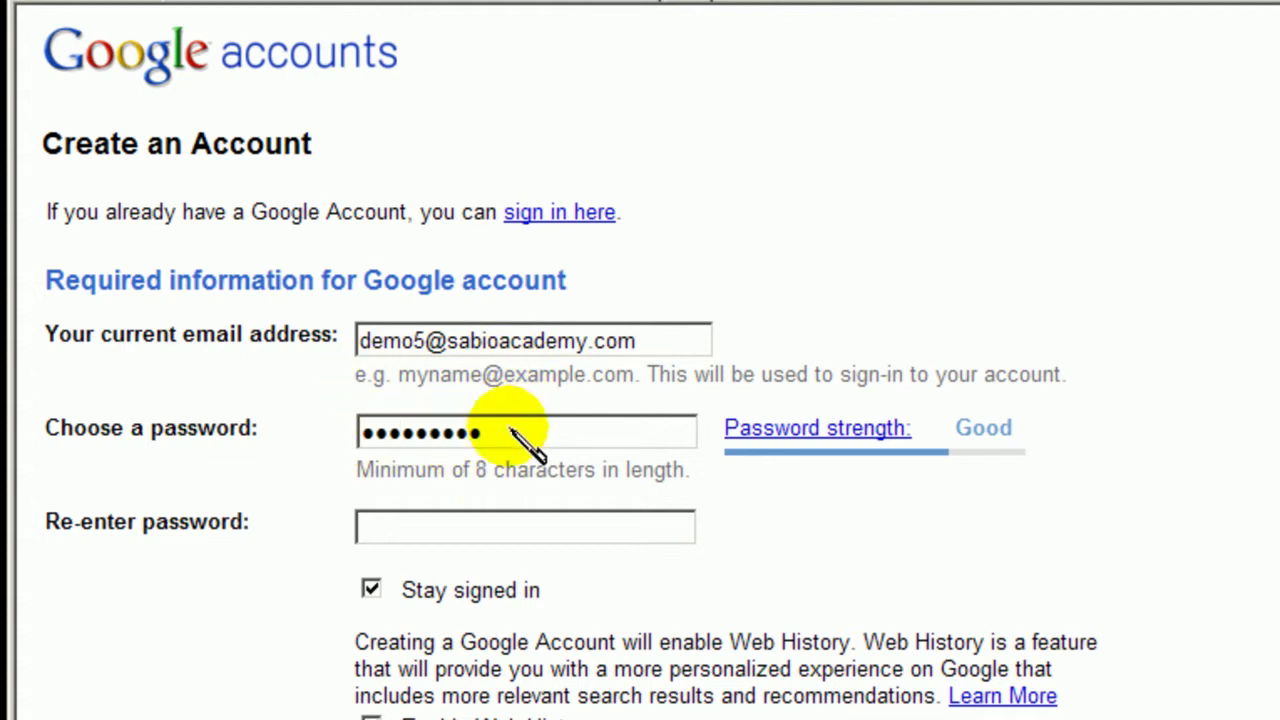
drag(510, 432, 334, 434)
click(416, 345)
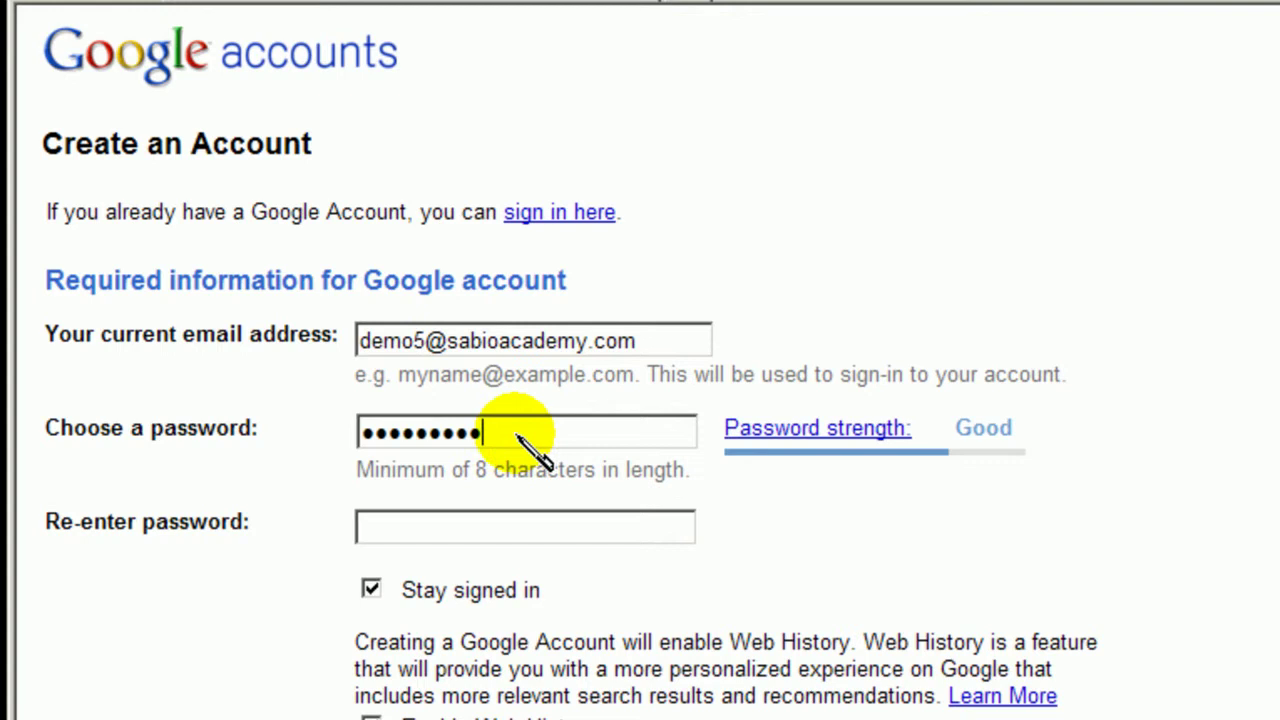
click(467, 532)
text(•••••••)
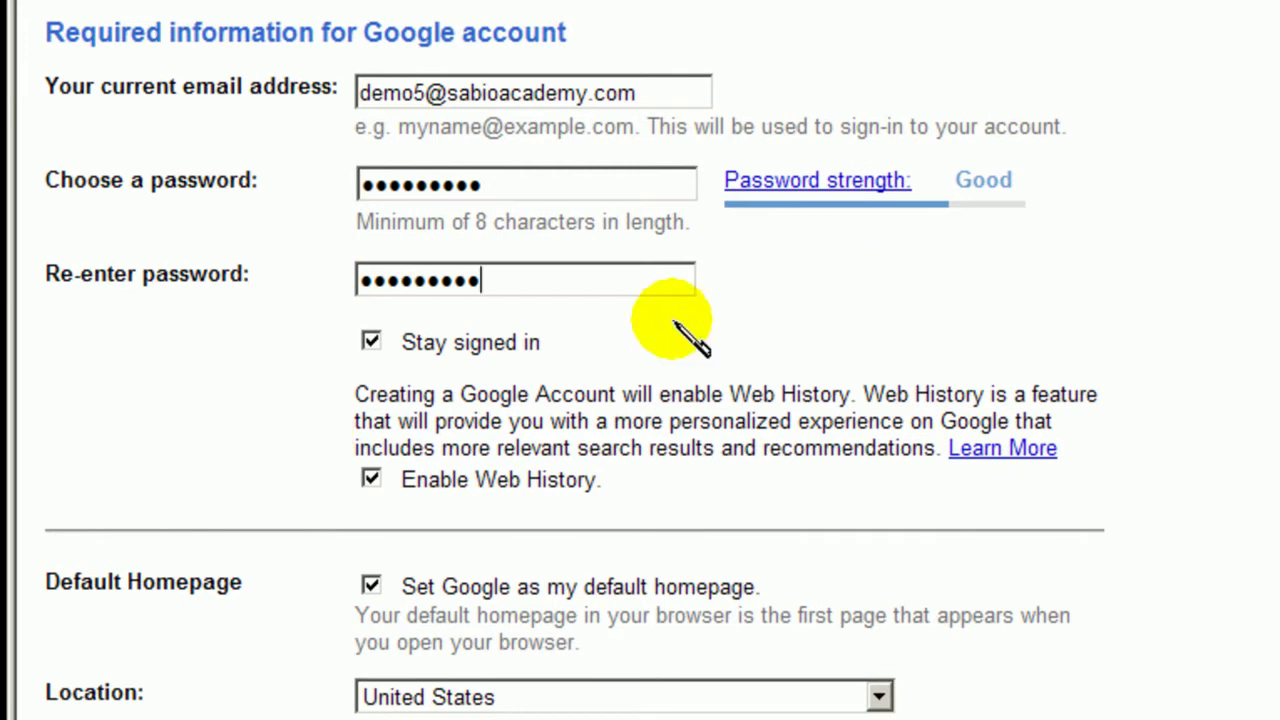
Uncheck 'Enable Web History' on the sign-up form
scroll(822, 410, down, 3)
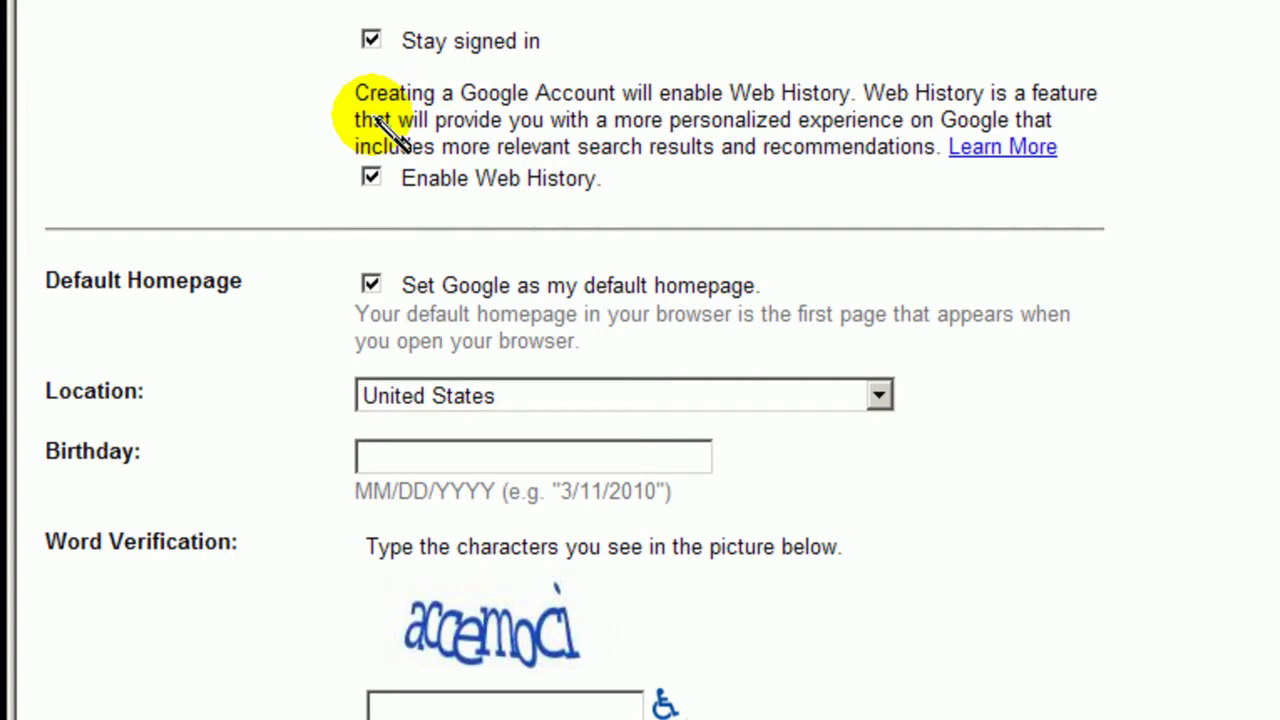
click(371, 178)
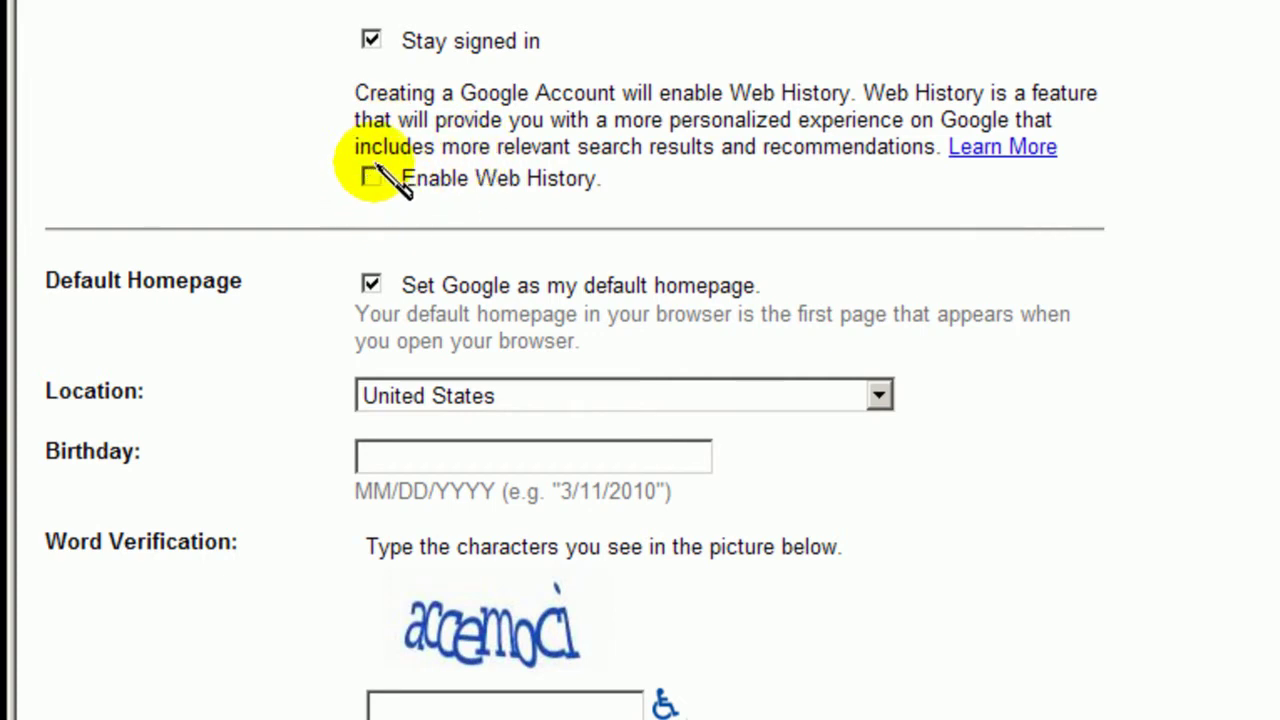
scroll(605, 195, down, 3)
scroll(605, 195, up, 2)
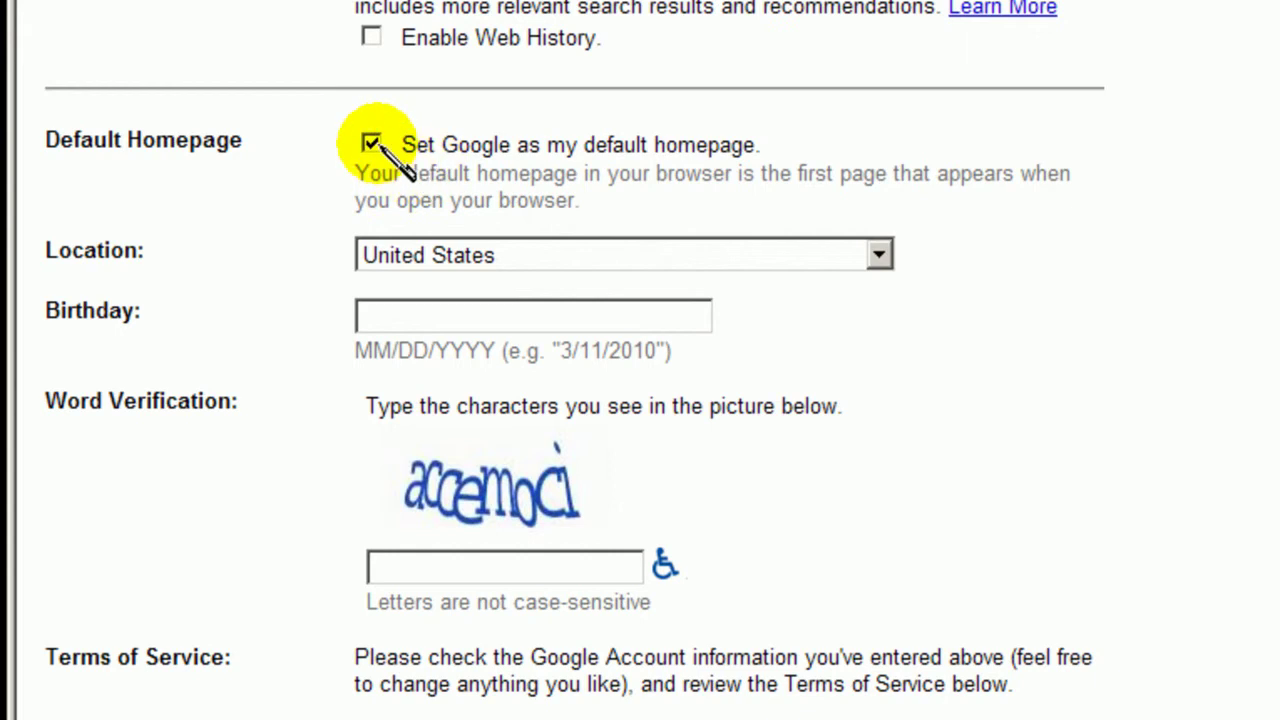
scroll(595, 175, down, 3)
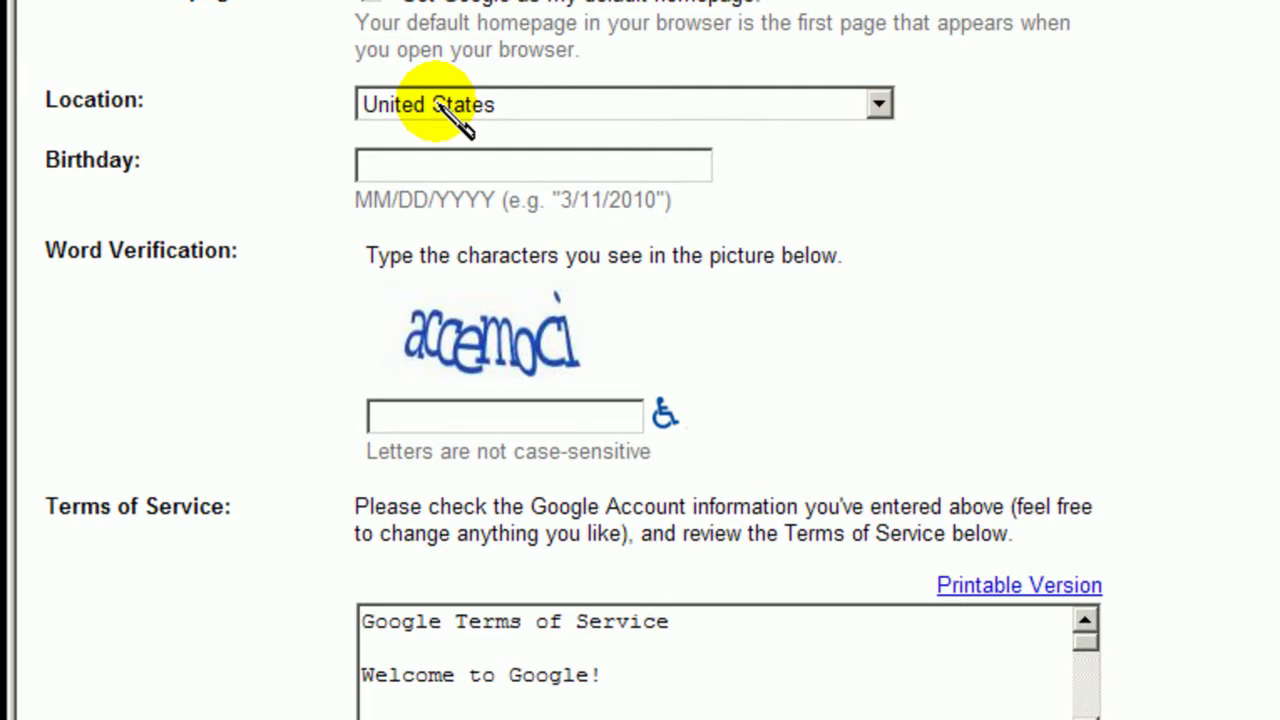
Keep United States as the location and enter the birthday 1/1/1980
click(455, 108)
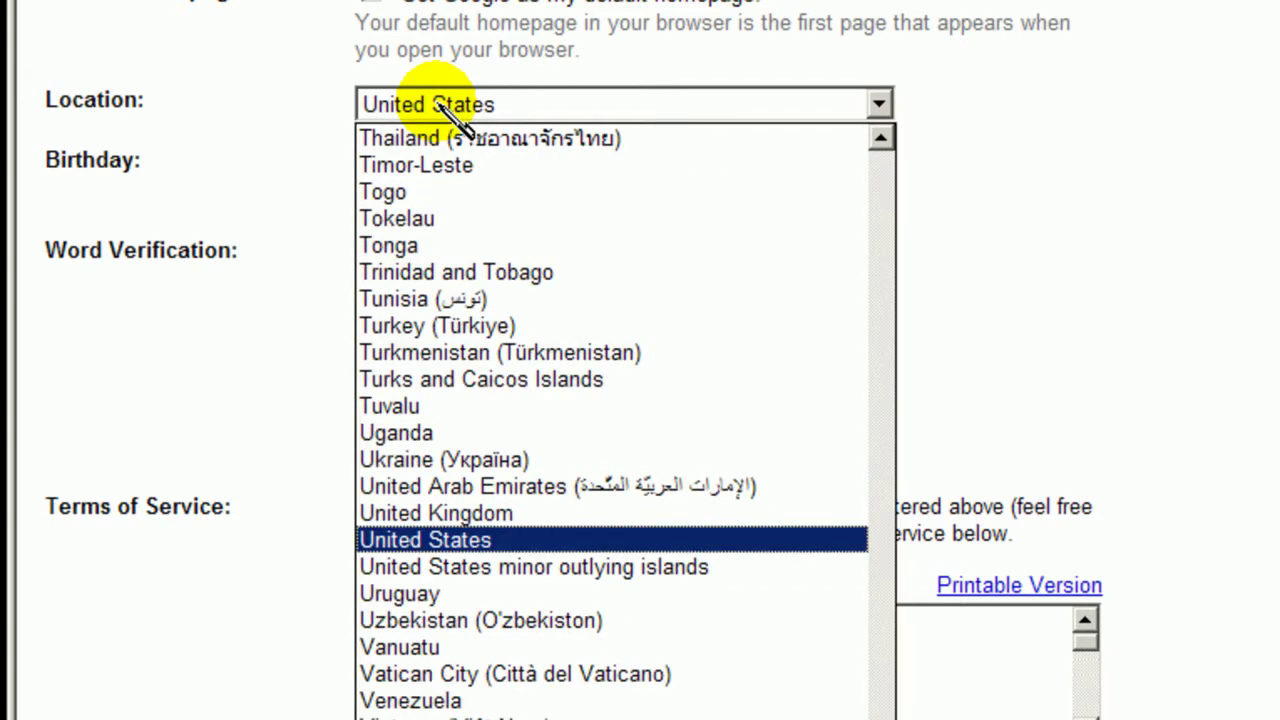
click(455, 108)
click(425, 167)
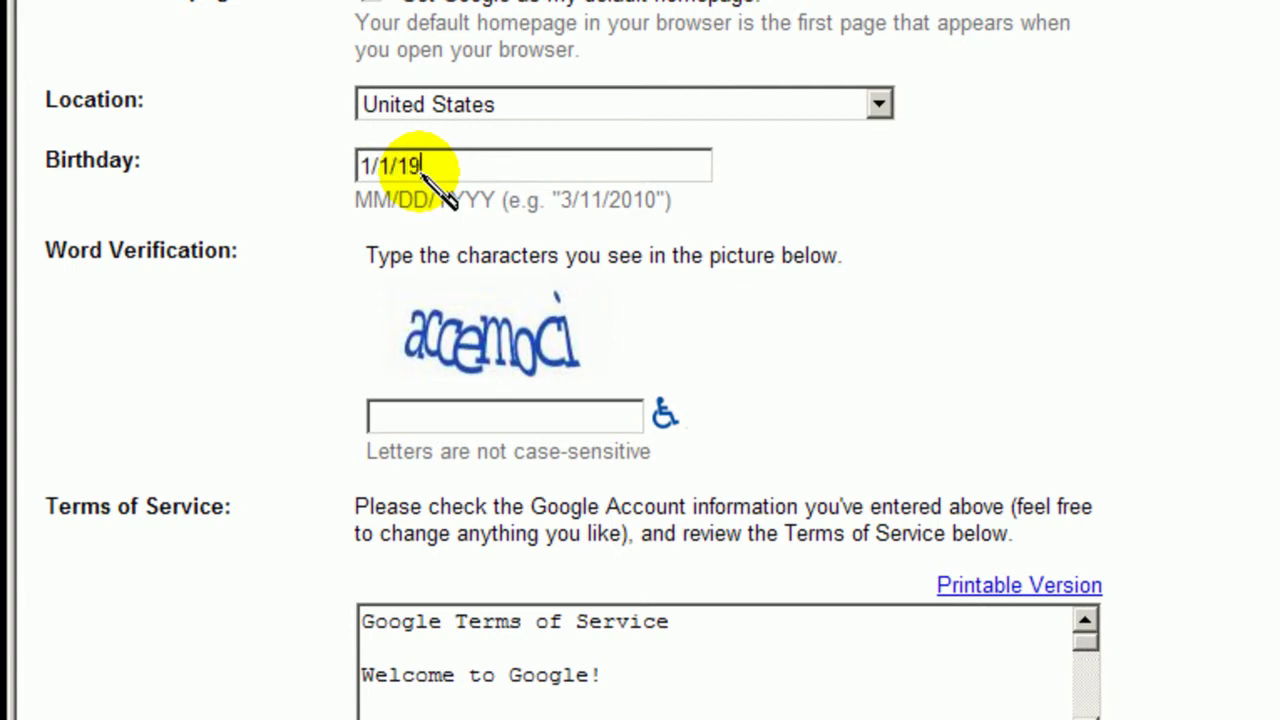
Type 'accemoci' as the word verification and scroll down to the Terms of Service
click(416, 424)
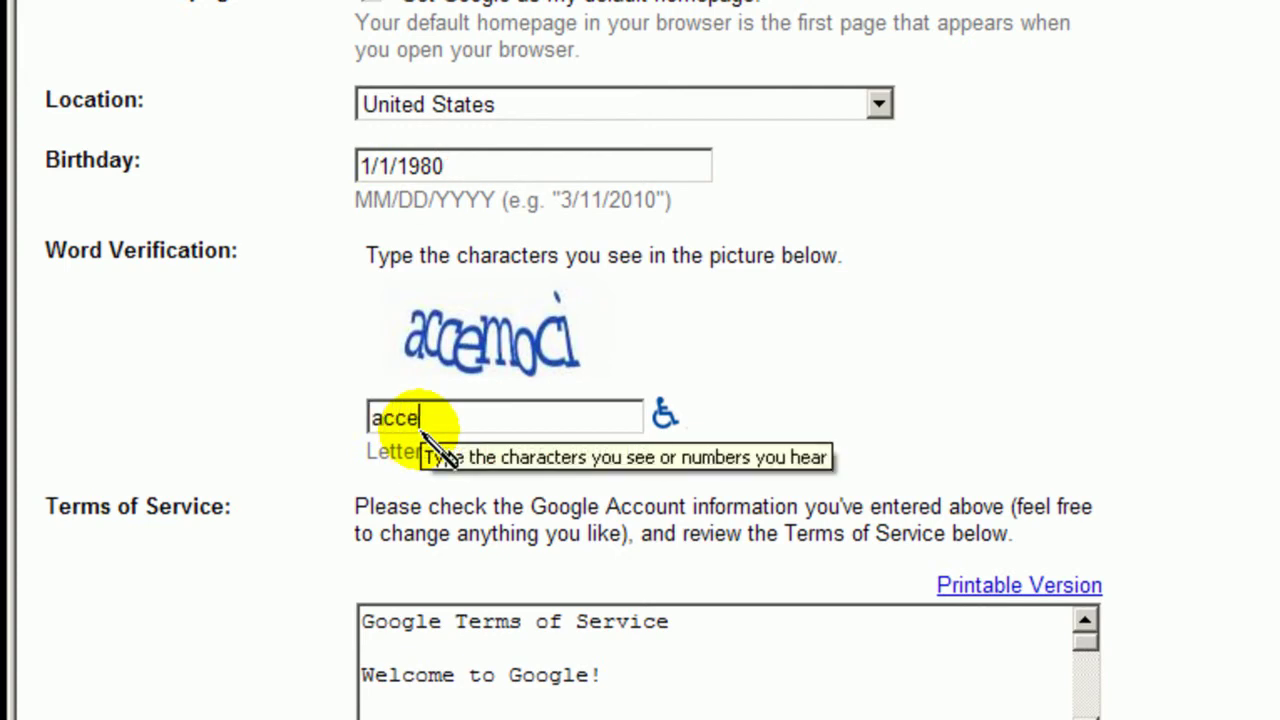
text(accemoci)
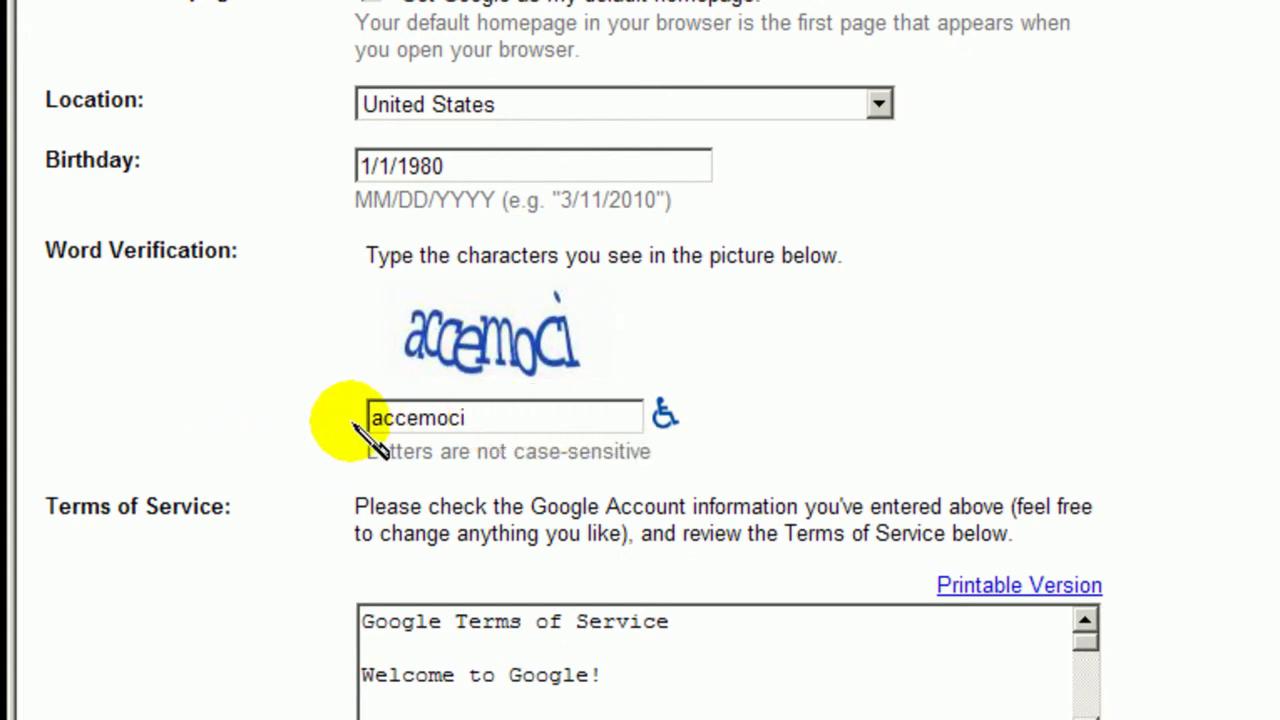
scroll(354, 424, down, 2)
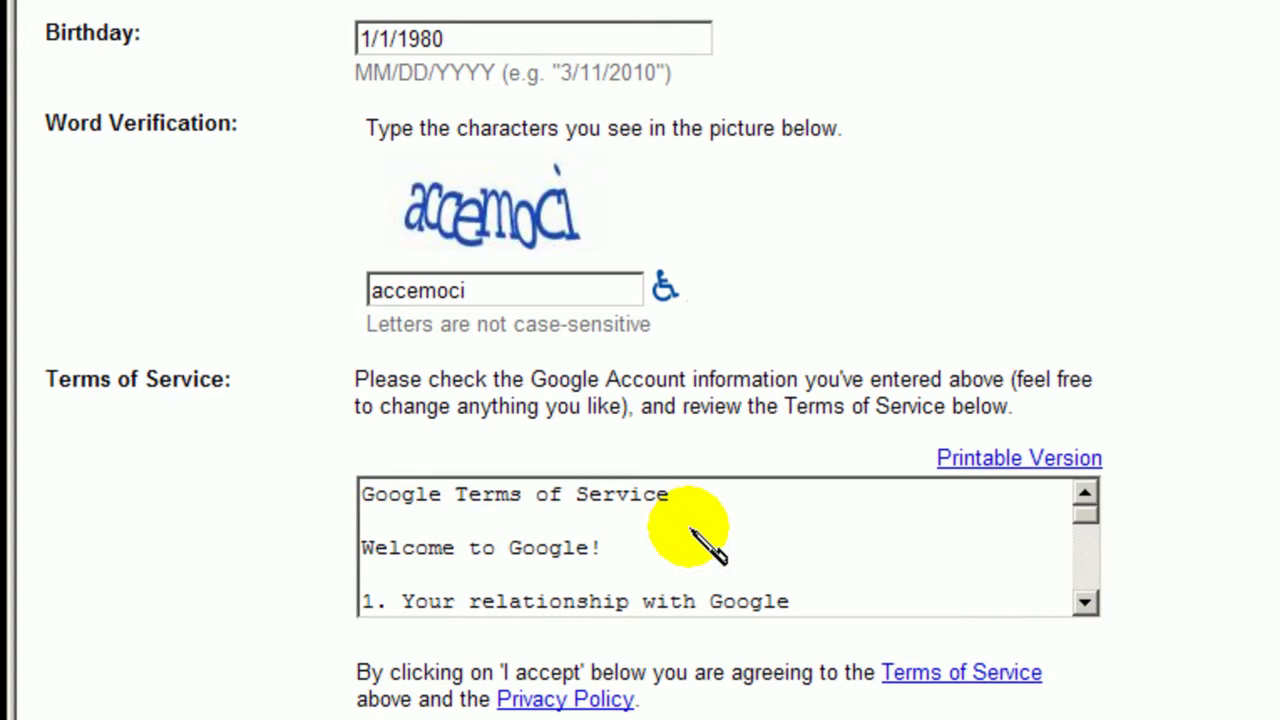
scroll(530, 470, down, 3)
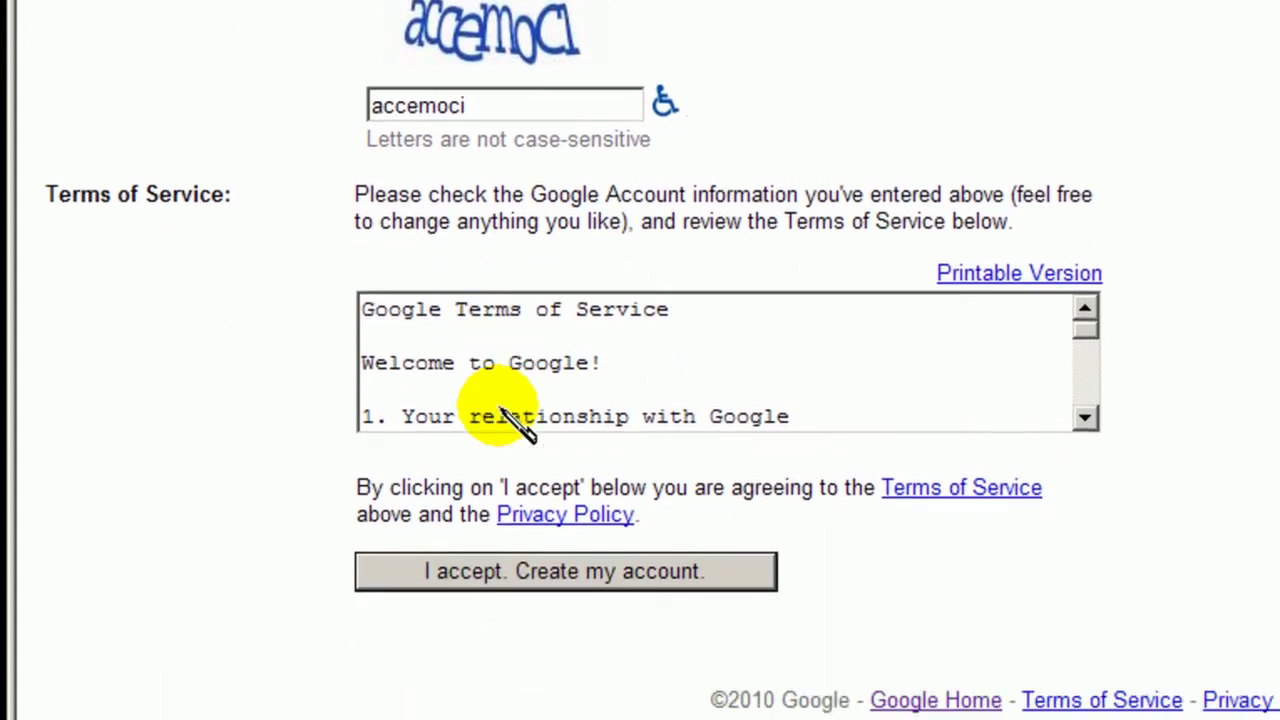
Accept the terms with 'I accept. Create my account.'
click(571, 575)
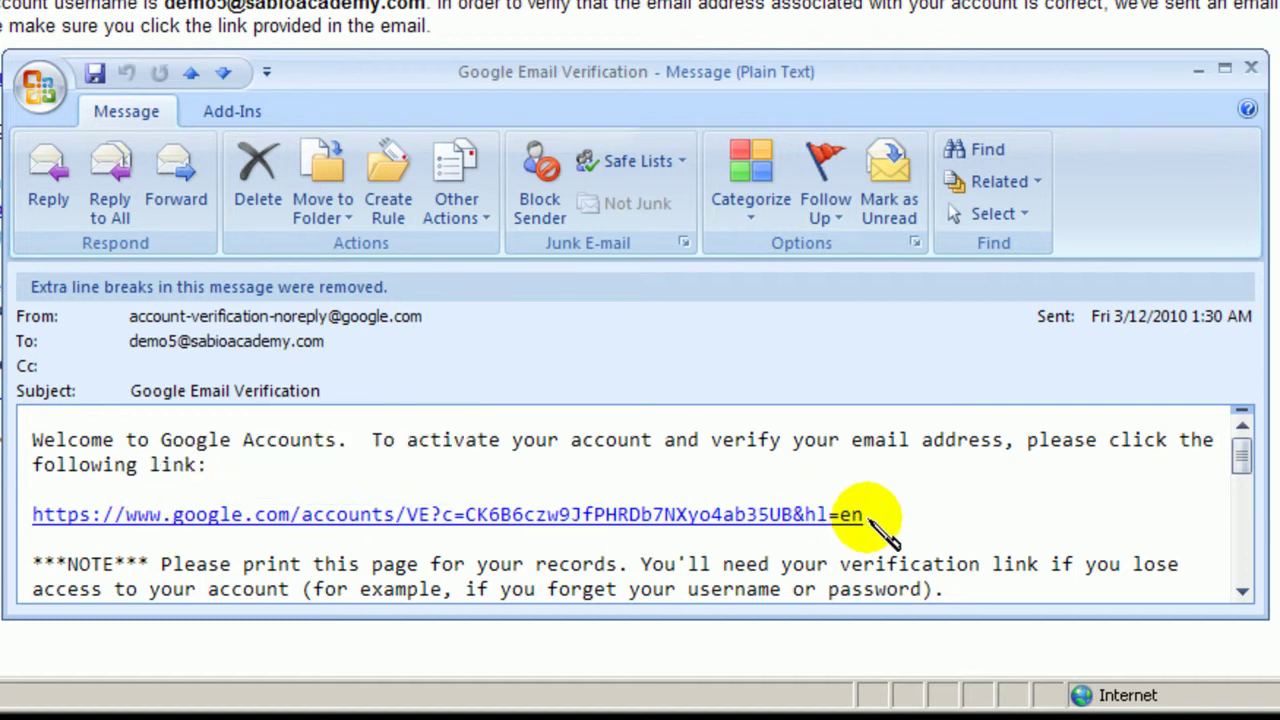
Copy the verification link from the Google email and return to Internet Explorer's address bar
drag(868, 518, 32, 516)
key(ctrl+c)
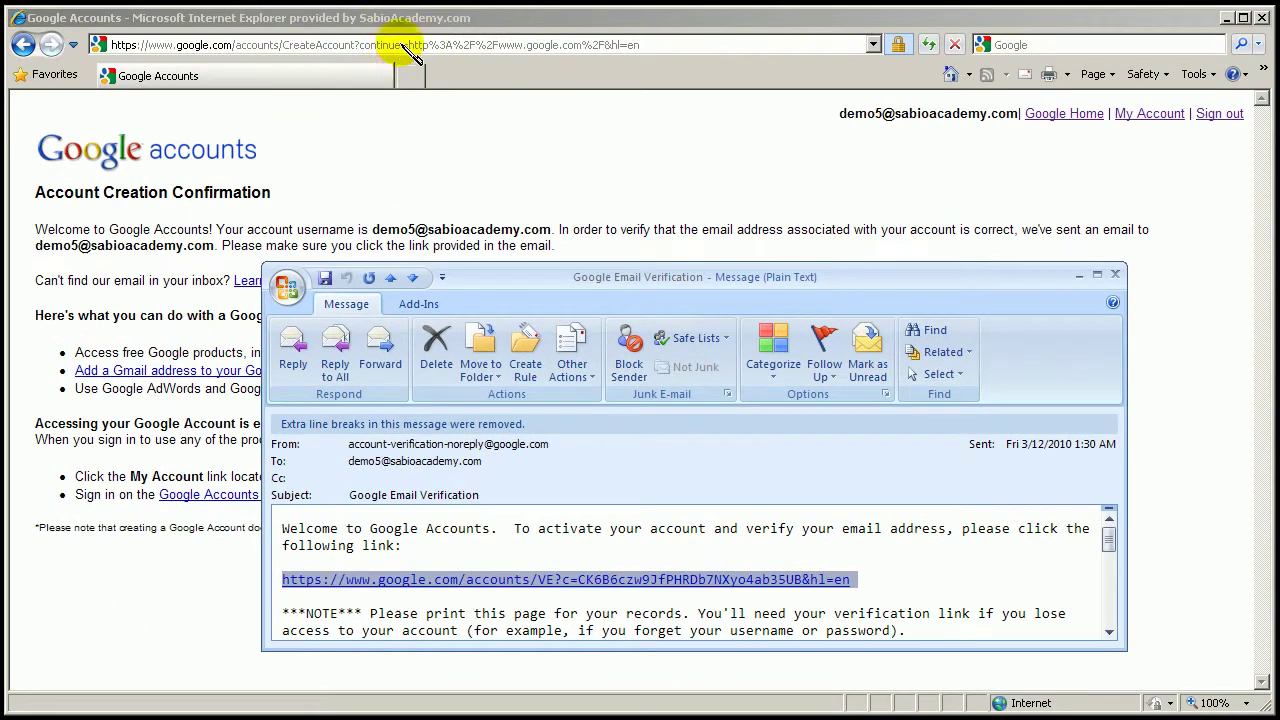
click(405, 45)
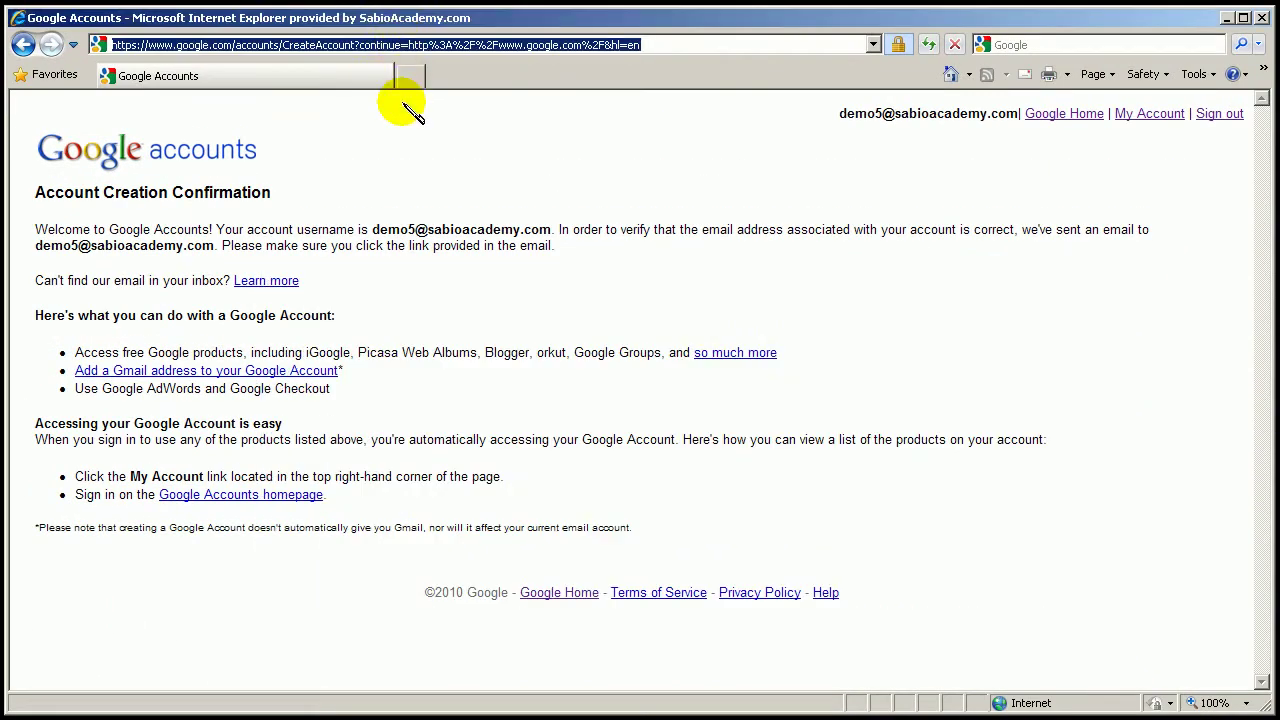
Paste the copied verification link into the address bar and load it
key(ctrl+v)
key(Return)
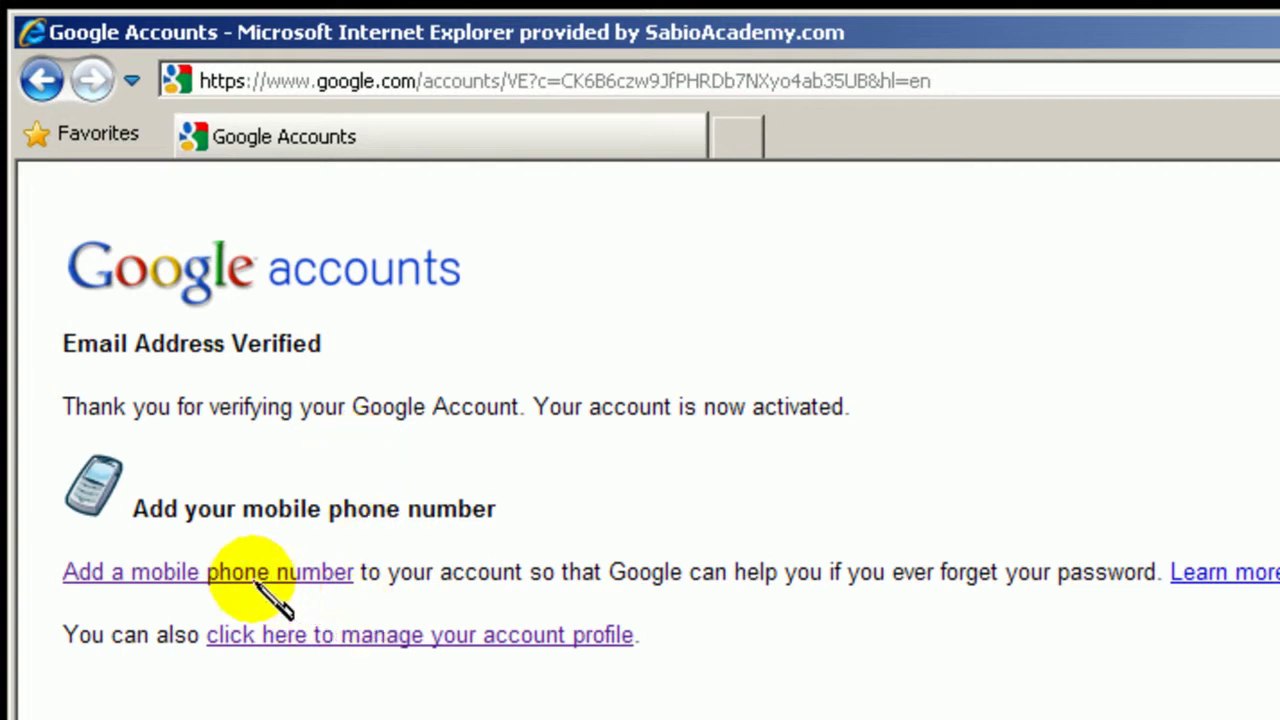
Open the password recovery options and start entering a mobile phone number
click(130, 582)
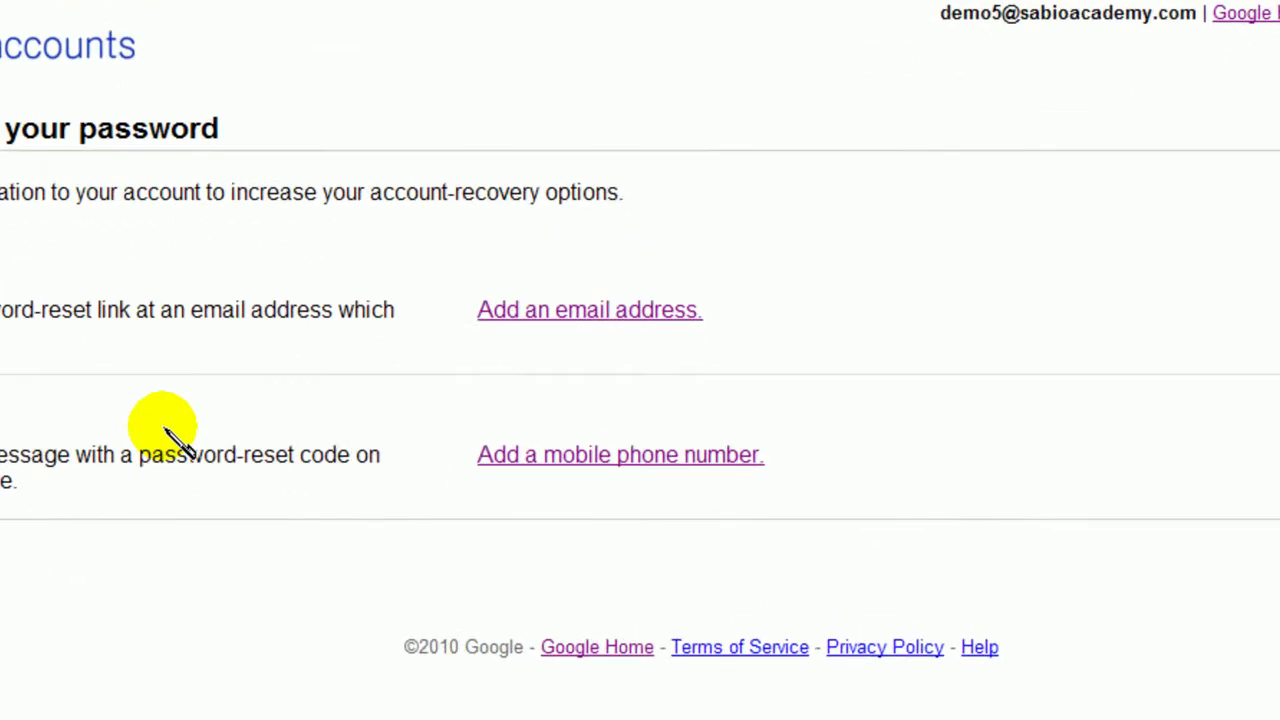
click(553, 457)
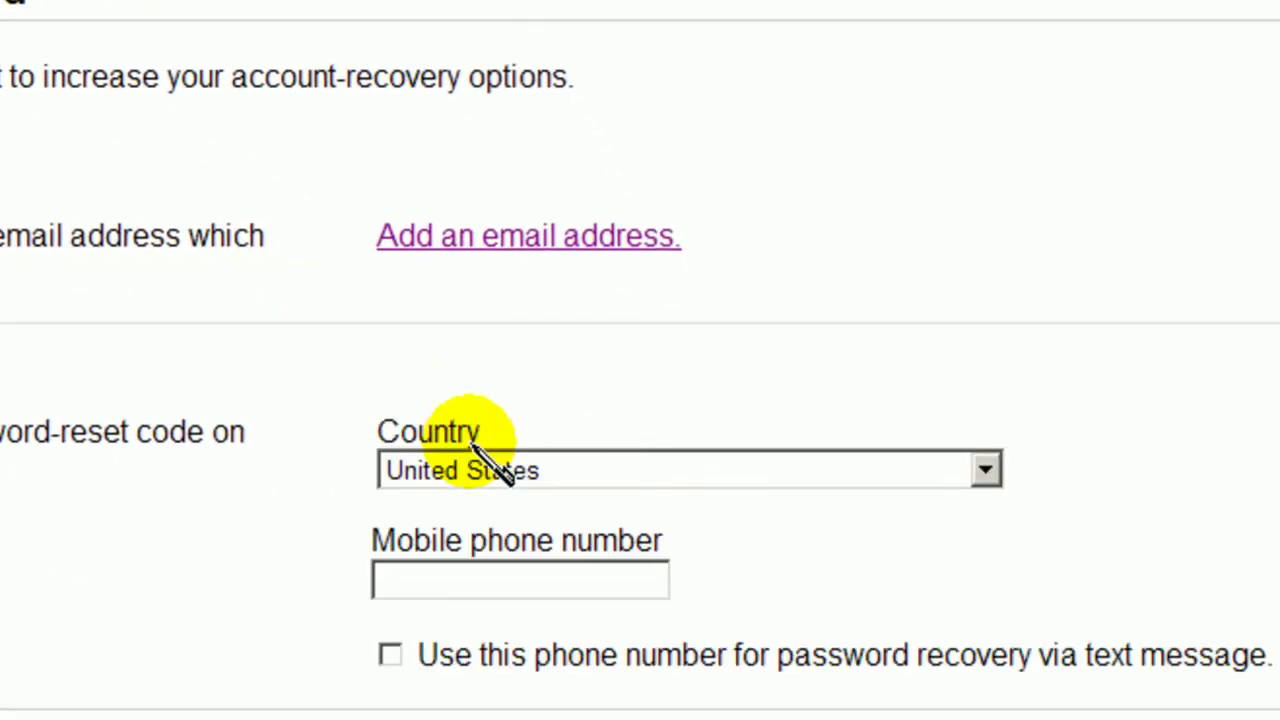
click(420, 585)
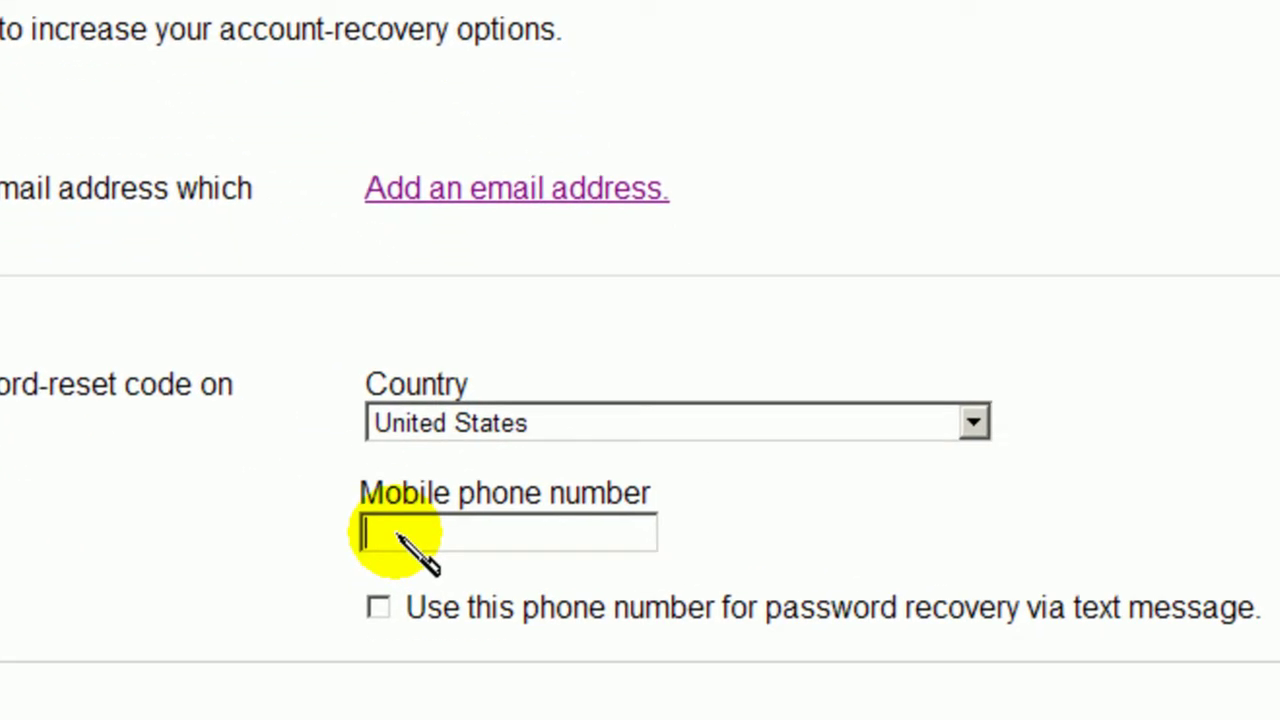
text(1)
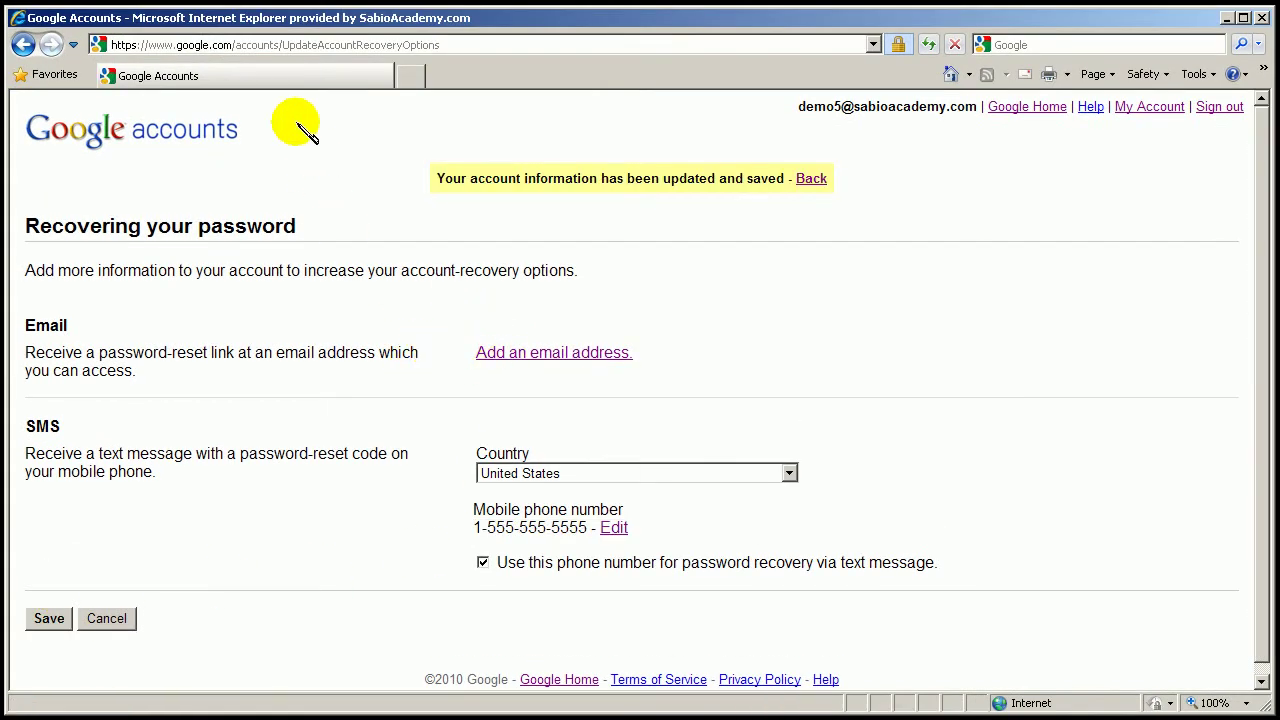
Trim the web address down to google.com and load the Google homepage
click(250, 46)
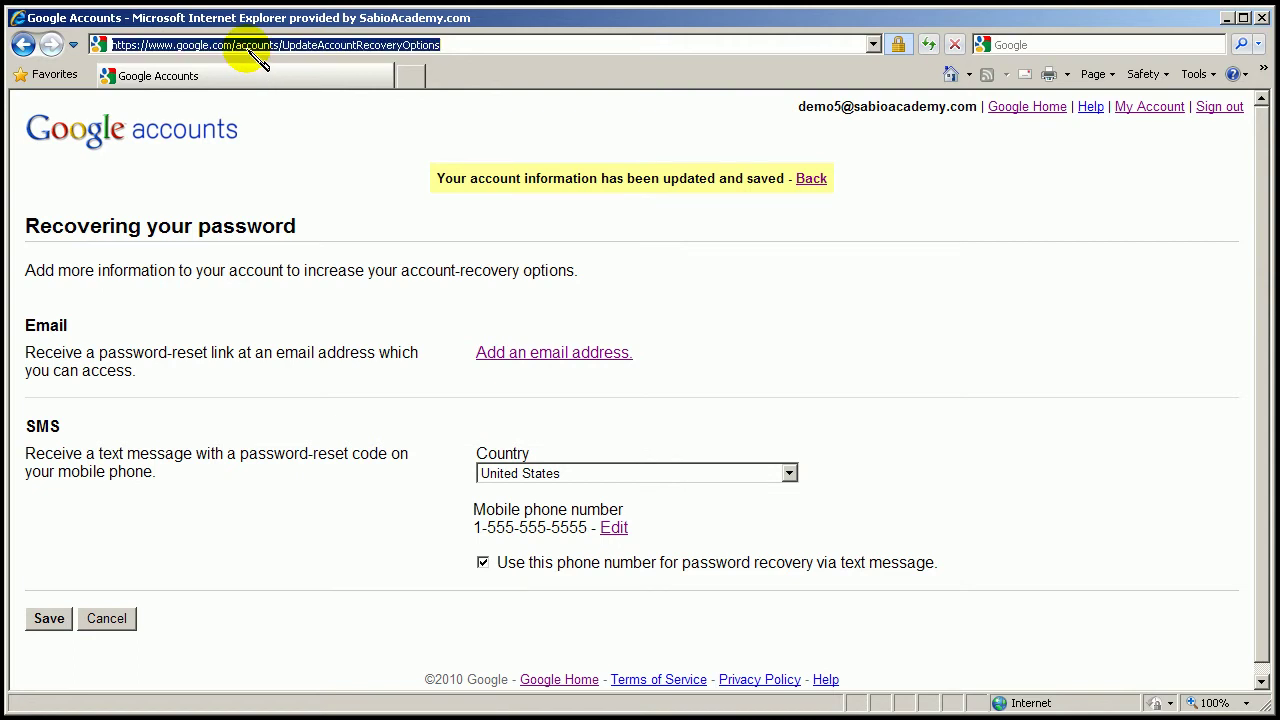
key(End)
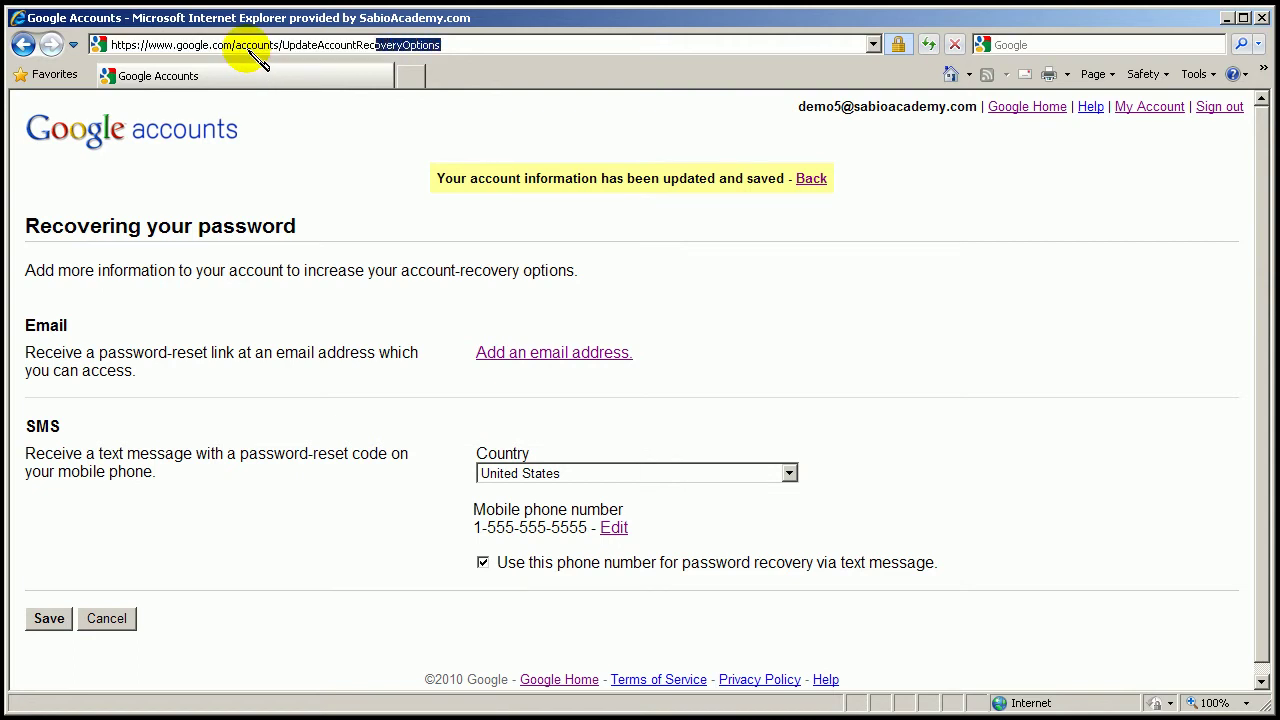
key(shift+Left)
key(shift+Left)
key(shift+Left)
key(shift+Left)
key(shift+Left)
key(shift+Left)
key(shift+Left)
key(shift+Left)
key(shift+Left)
key(shift+Left)
key(shift+Left)
key(shift+Left)
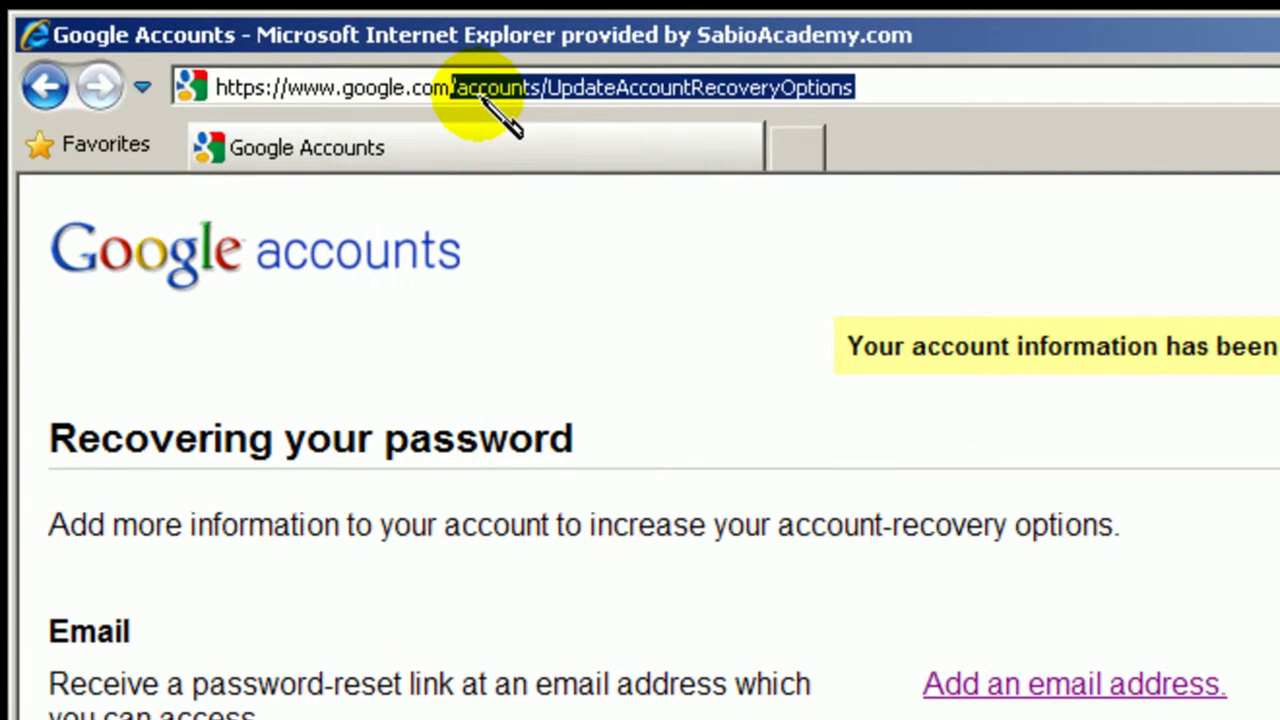
key(BackSpace)
key(Return)
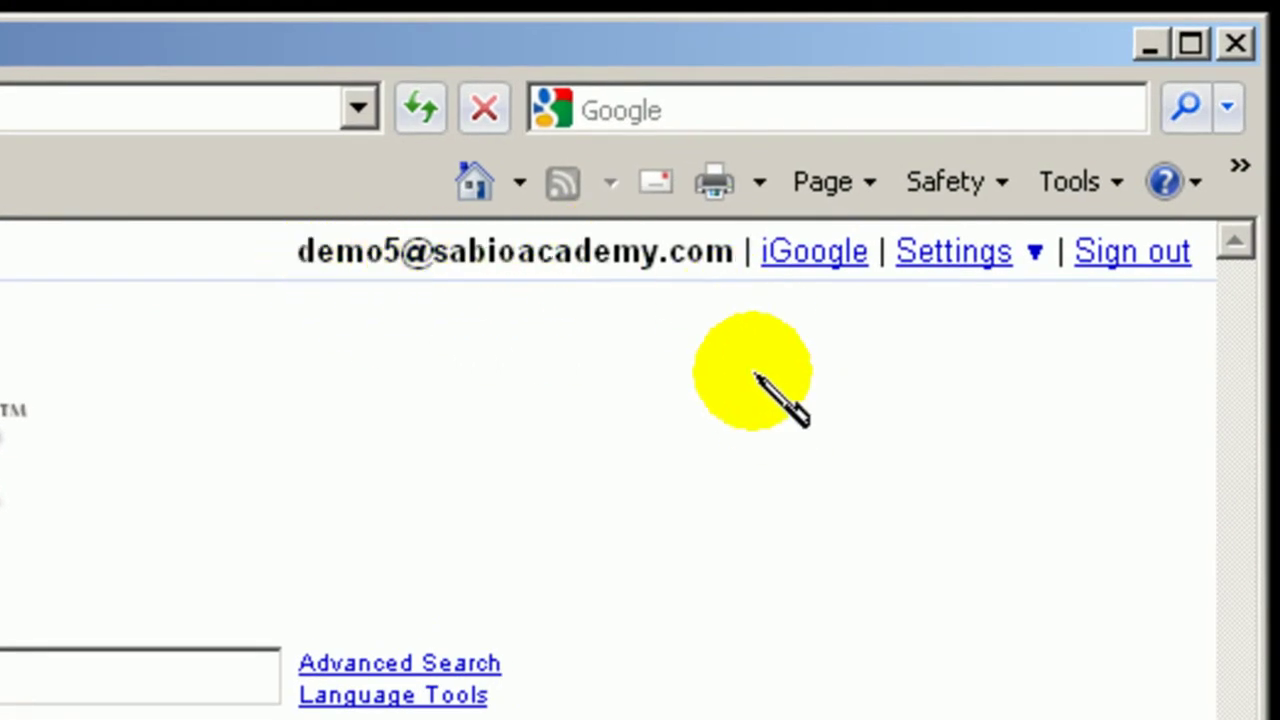
Sign out, sign back in with the new account's email, then open more > even more
click(1127, 252)
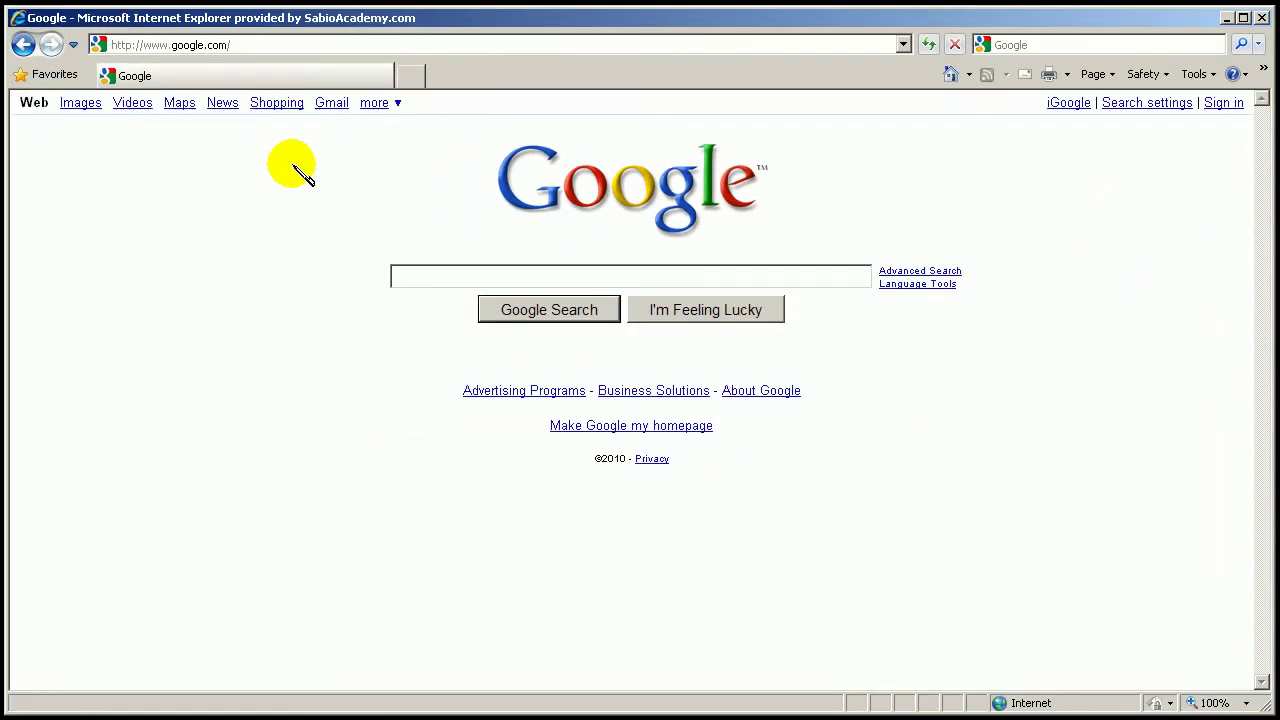
click(1226, 104)
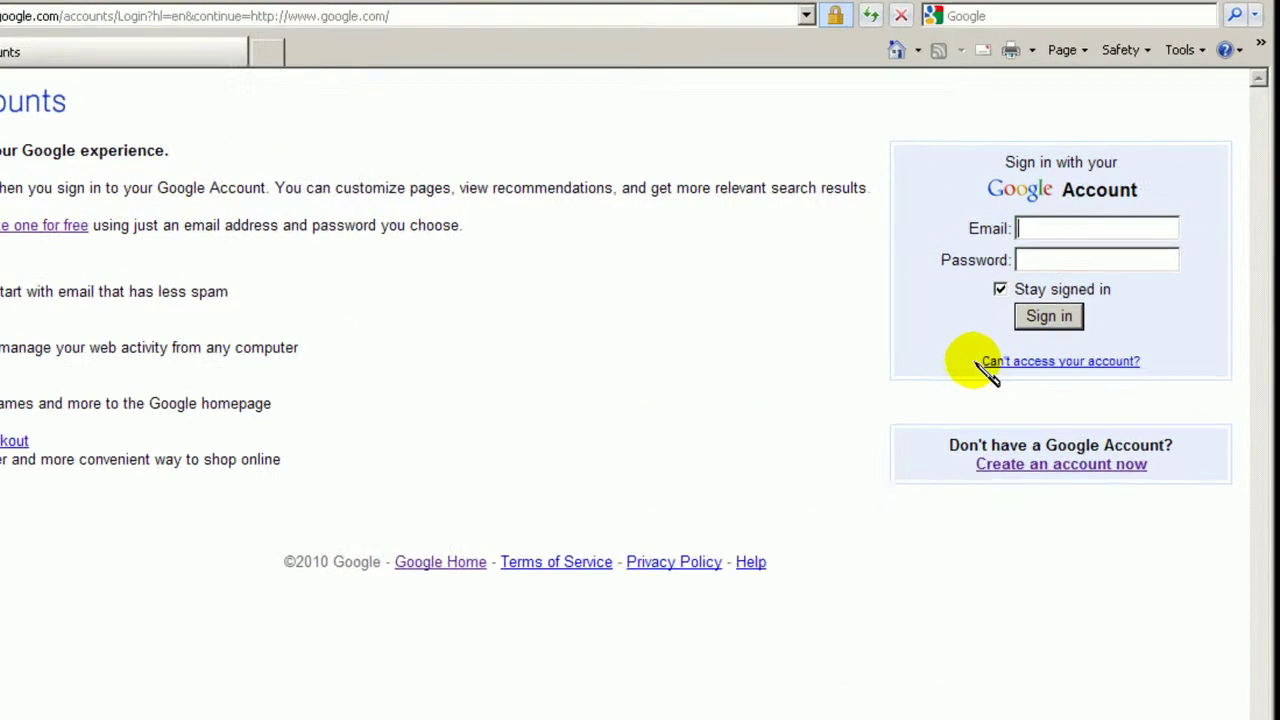
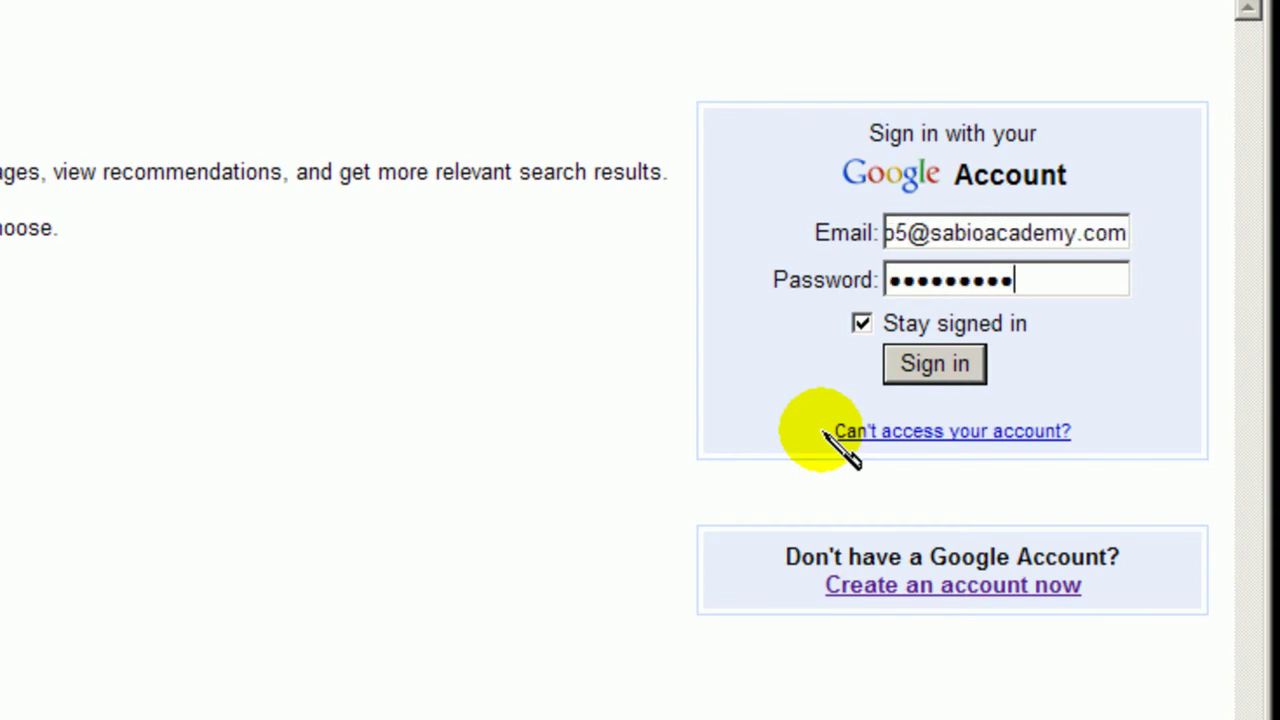
click(934, 364)
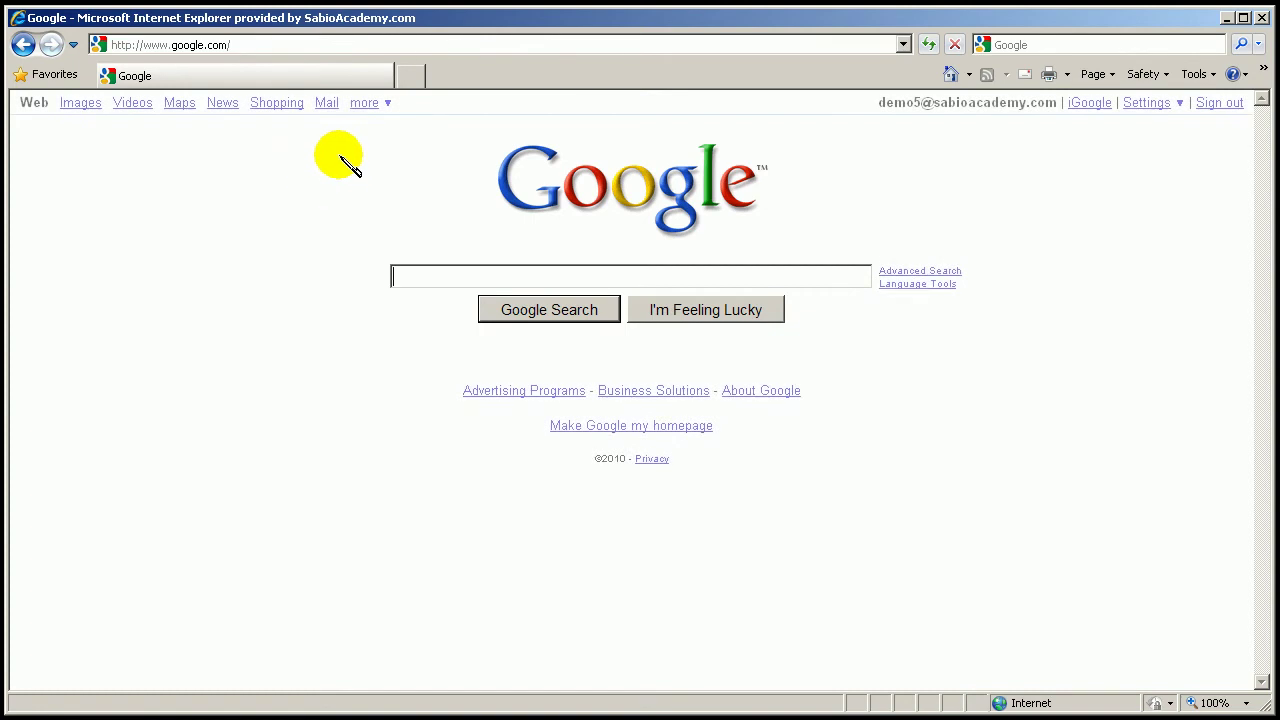
click(388, 104)
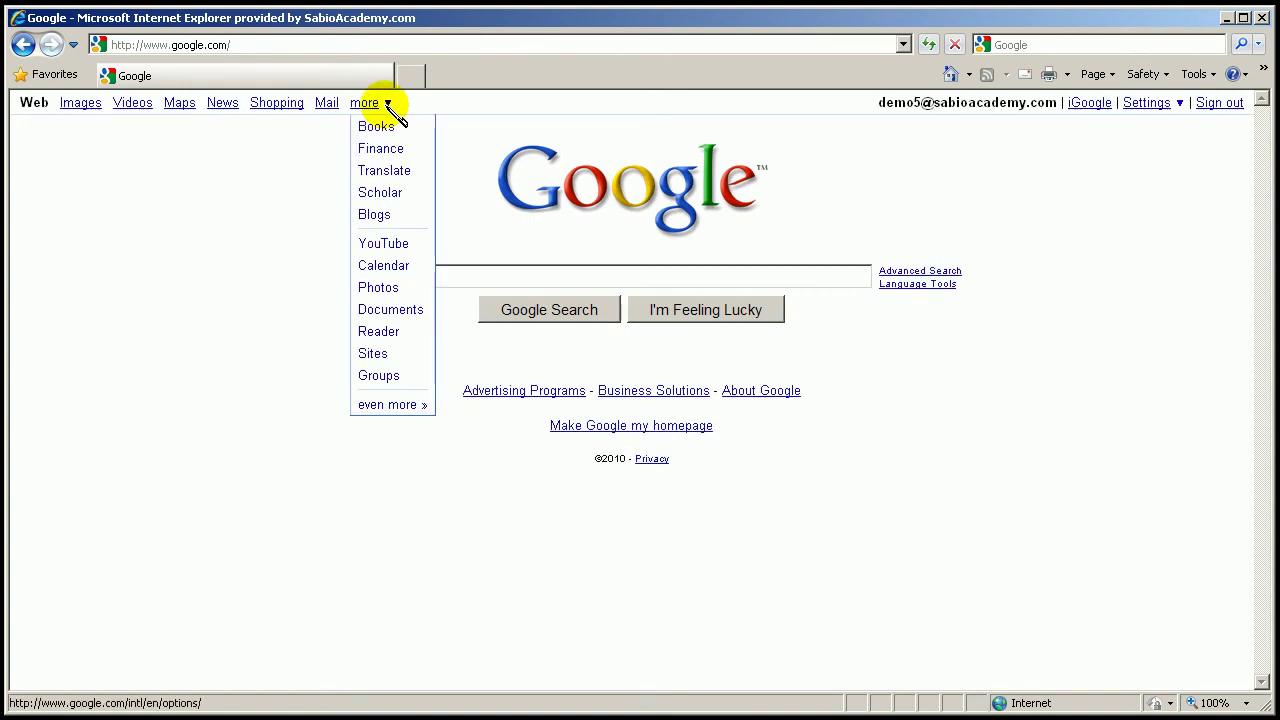
click(388, 405)
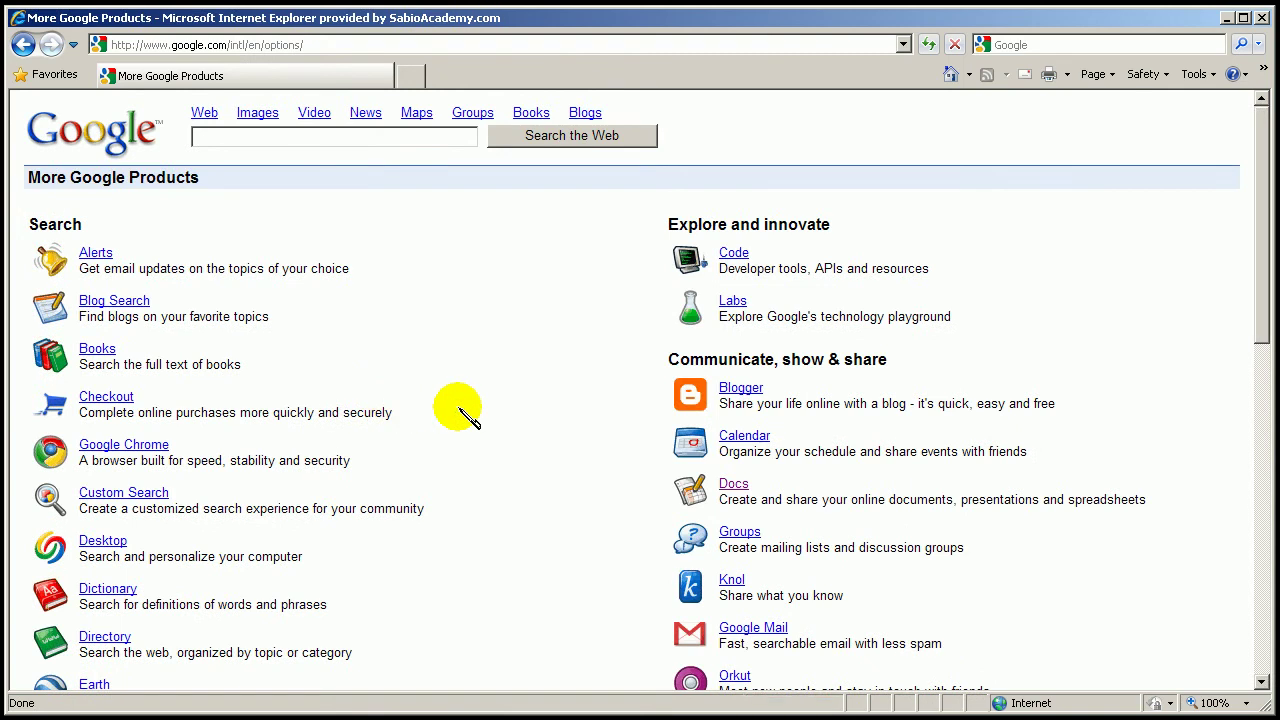